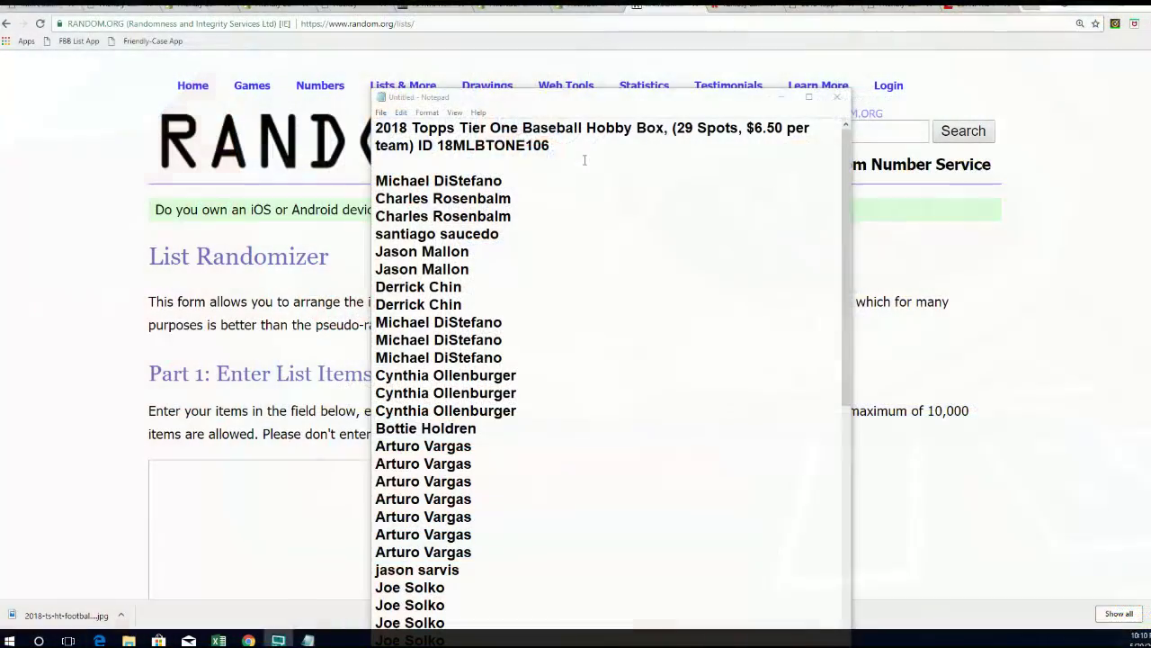
Step: Select the full owner list beneath the box title in Notepad and bring up its context menu
{"action": "left_click_drag", "start_coordinate": [453, 145], "coordinate": [549, 145]}
{"action": "key", "text": "shift+Left"}
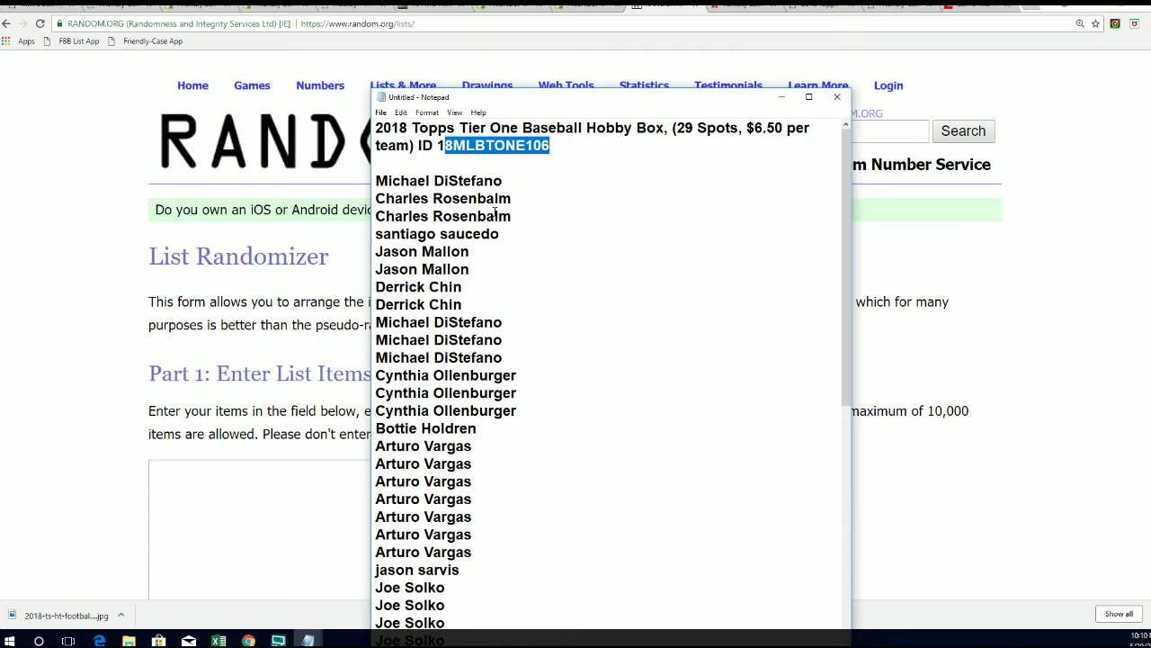
{"action": "scroll", "coordinate": [531, 280], "scroll_direction": "down", "scroll_amount": 8}
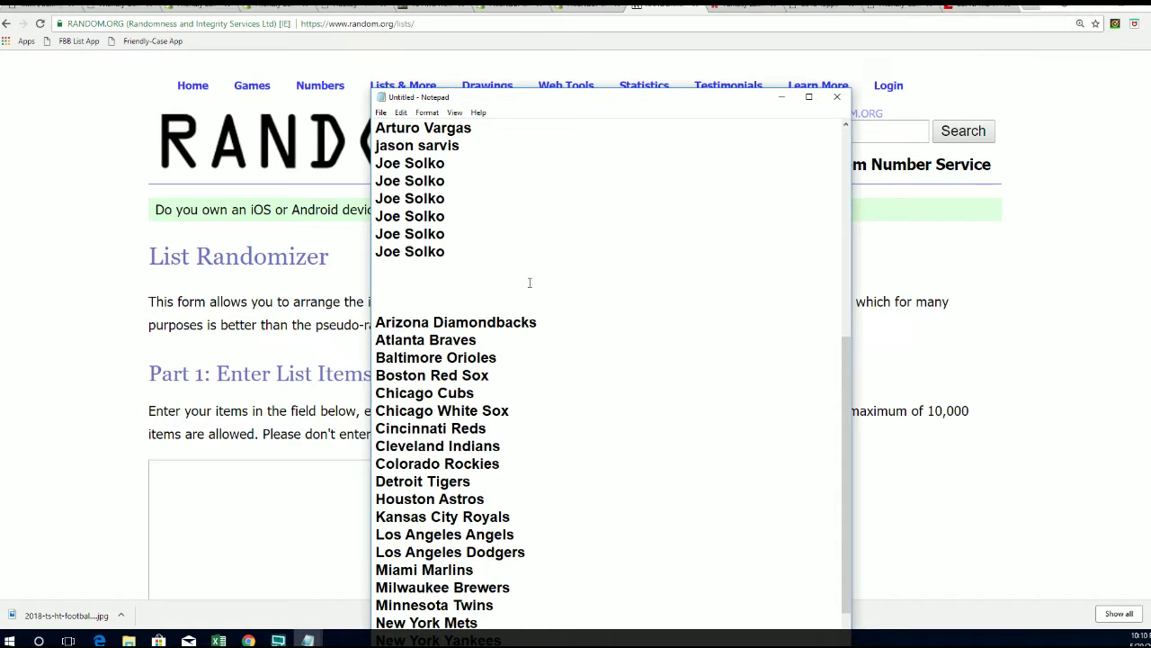
{"action": "scroll", "coordinate": [513, 288], "scroll_direction": "up", "scroll_amount": 2}
{"action": "mouse_move", "coordinate": [454, 357]}
{"action": "left_mouse_down"}
{"action": "mouse_move", "coordinate": [422, 122]}
{"action": "mouse_move", "coordinate": [580, 128]}
{"action": "mouse_move", "coordinate": [376, 180]}
{"action": "left_mouse_up"}
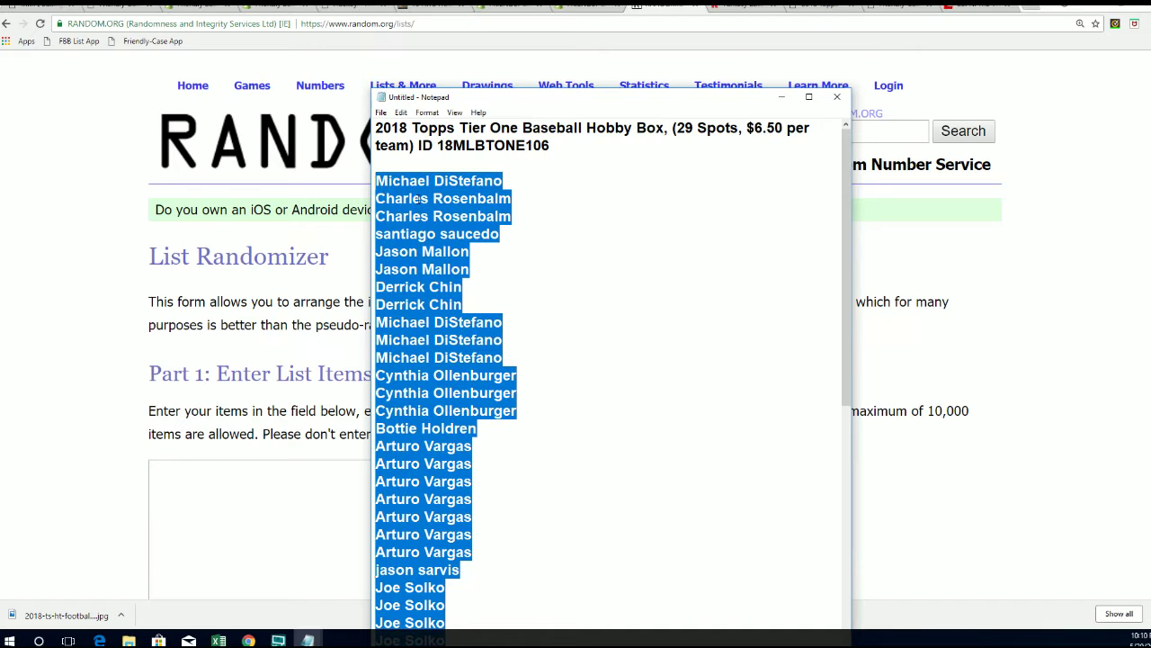
{"action": "right_click", "coordinate": [442, 199]}
Step: Copy the owner list, paste it into RANDOM.ORG's List Randomizer and randomize it
{"action": "left_click", "coordinate": [459, 239]}
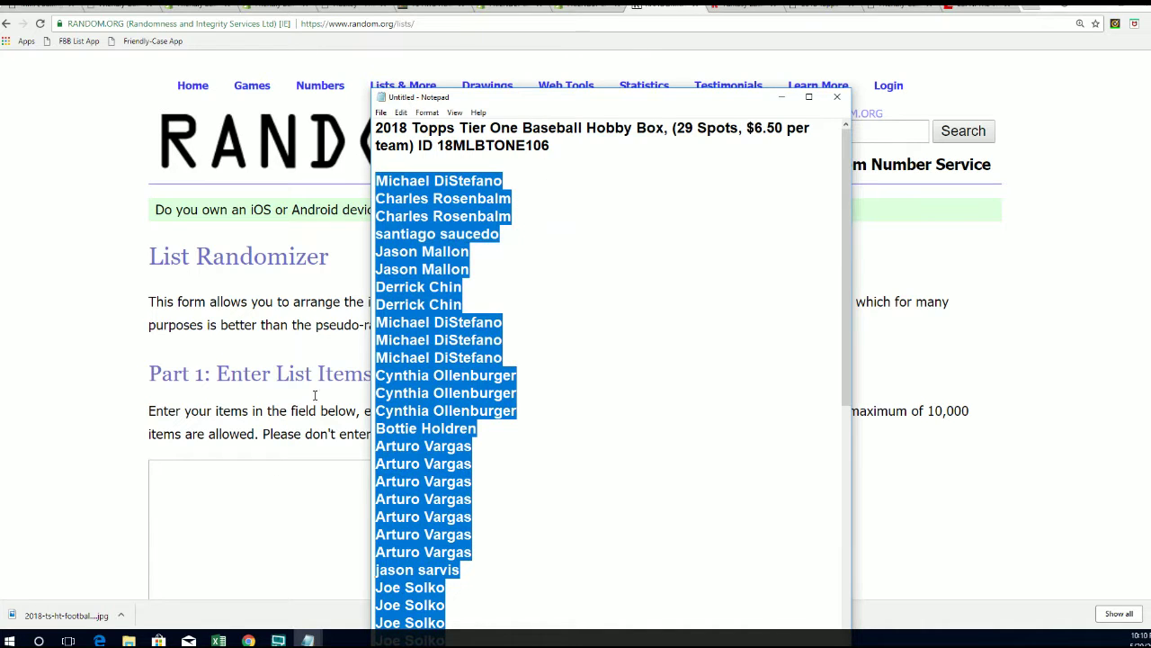
{"action": "left_click", "coordinate": [214, 479]}
{"action": "right_click", "coordinate": [214, 480]}
{"action": "left_click", "coordinate": [241, 383]}
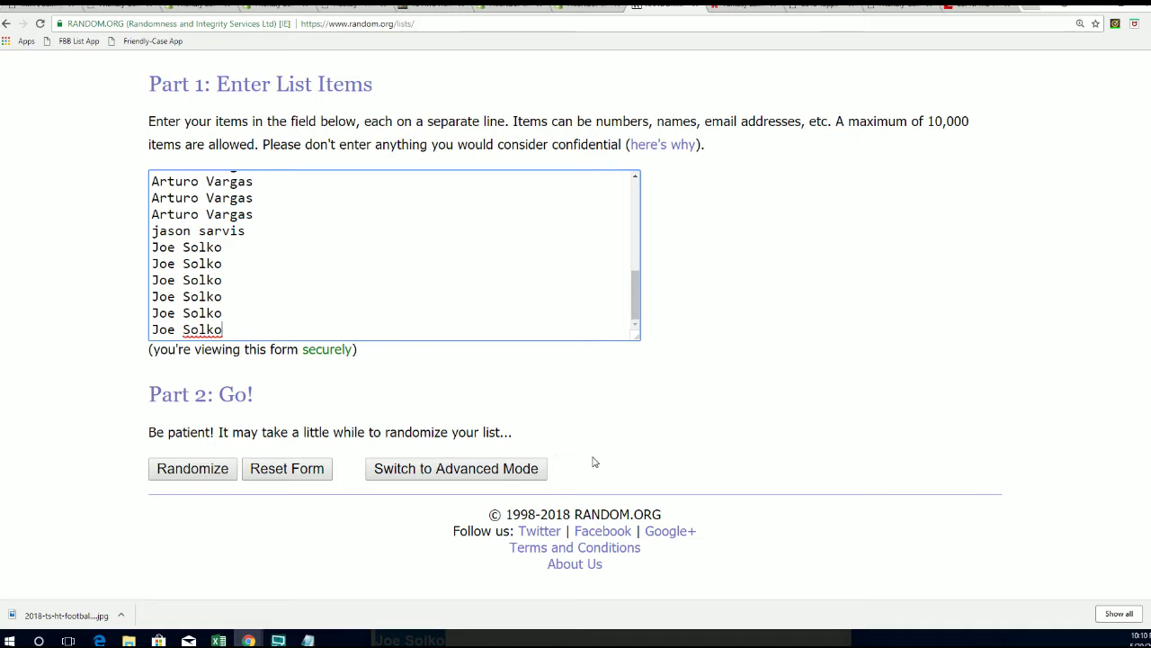
{"action": "left_click", "coordinate": [192, 472]}
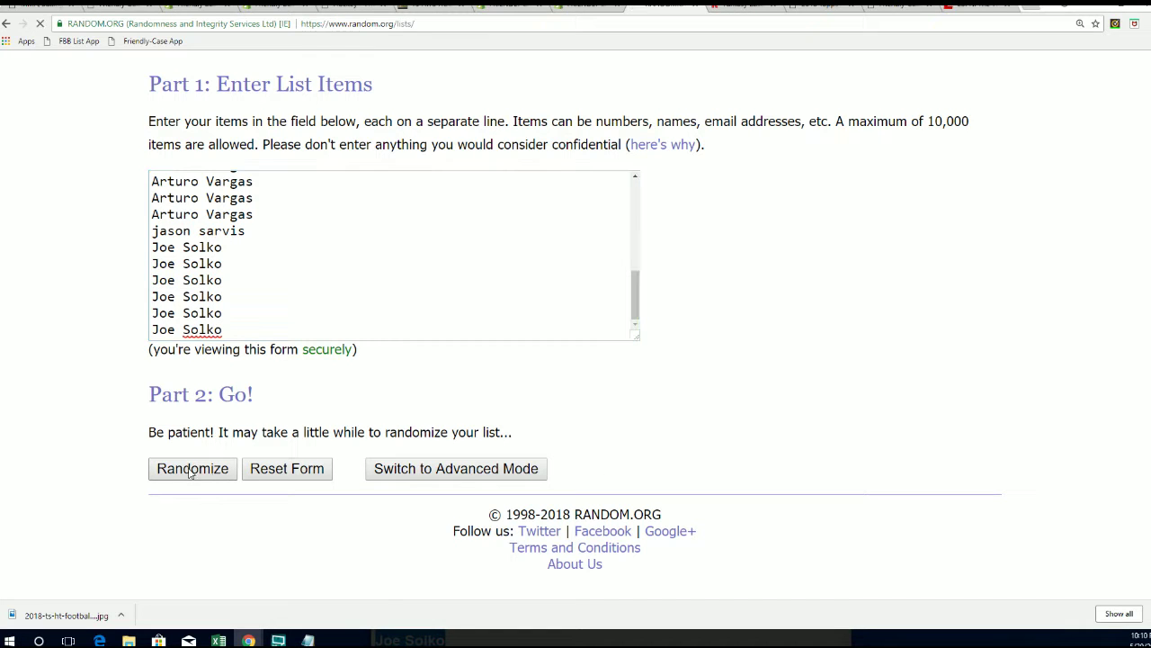
Step: Reshuffle the 29-name owner list six more times, ending on the 02:10:53 UTC order
{"action": "scroll", "coordinate": [193, 472], "scroll_direction": "down", "scroll_amount": 5}
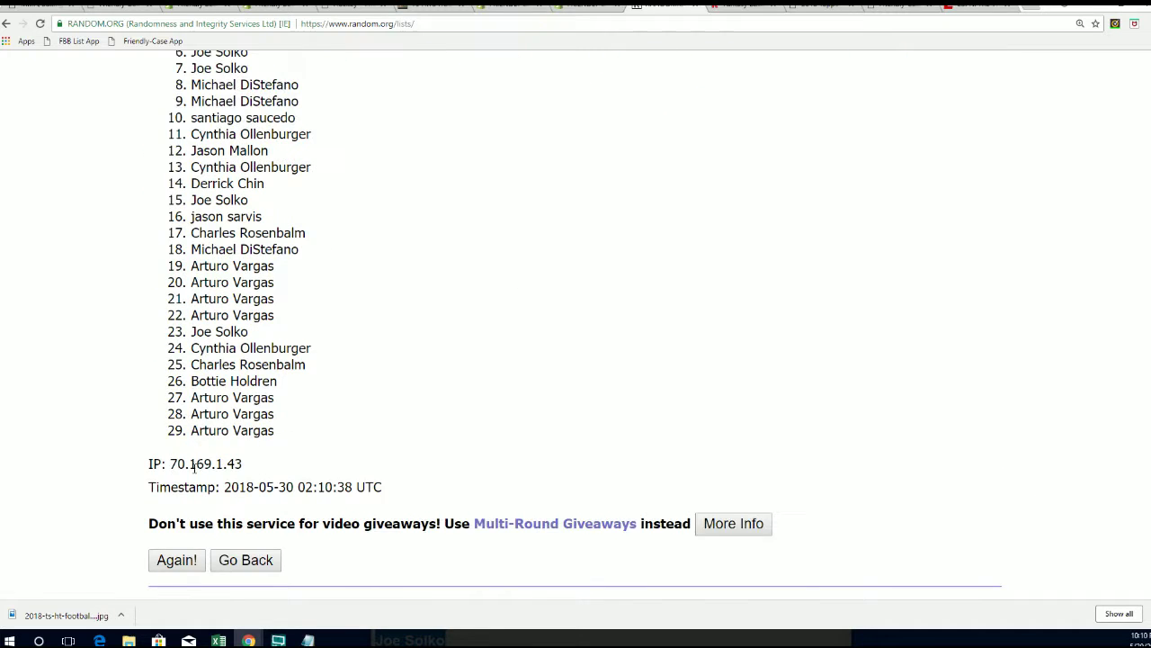
{"action": "left_click", "coordinate": [173, 472]}
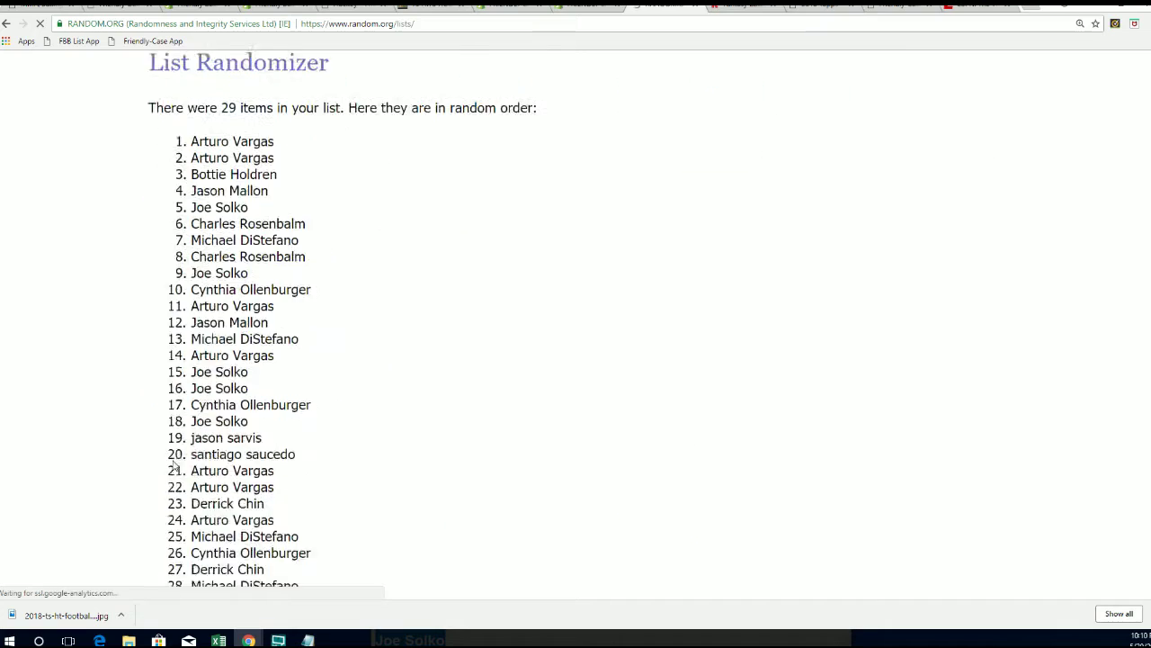
{"action": "scroll", "coordinate": [167, 474], "scroll_direction": "down", "scroll_amount": 5}
{"action": "left_click", "coordinate": [165, 474]}
{"action": "scroll", "coordinate": [164, 474], "scroll_direction": "down", "scroll_amount": 5}
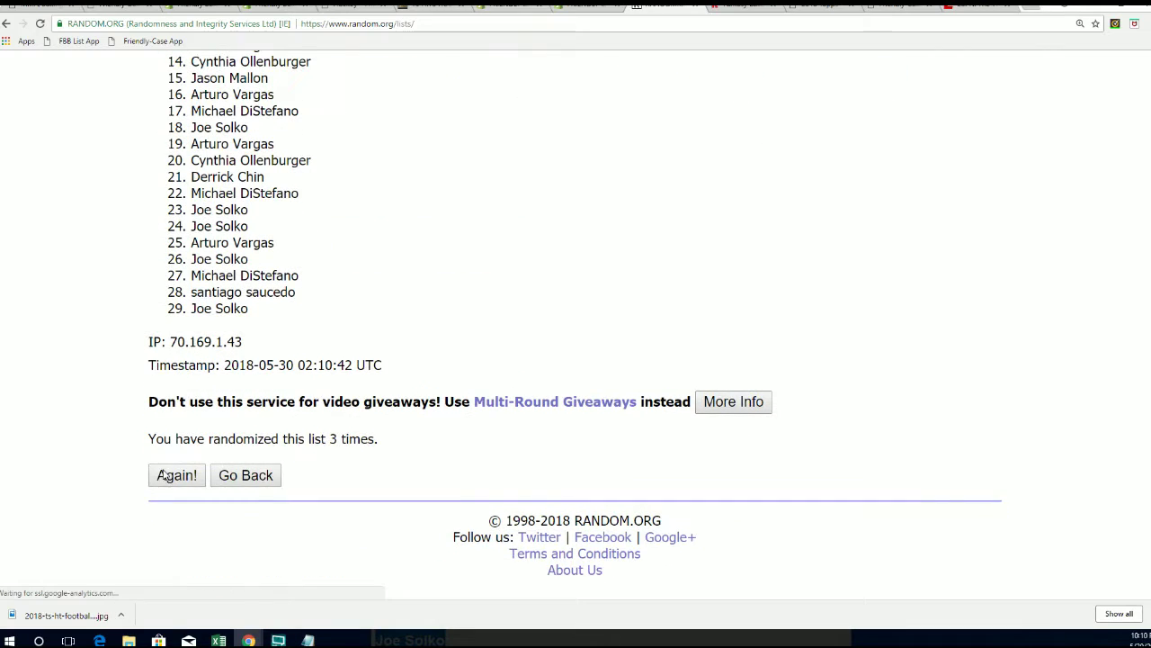
{"action": "left_click", "coordinate": [165, 474]}
{"action": "scroll", "coordinate": [163, 475], "scroll_direction": "down", "scroll_amount": 3}
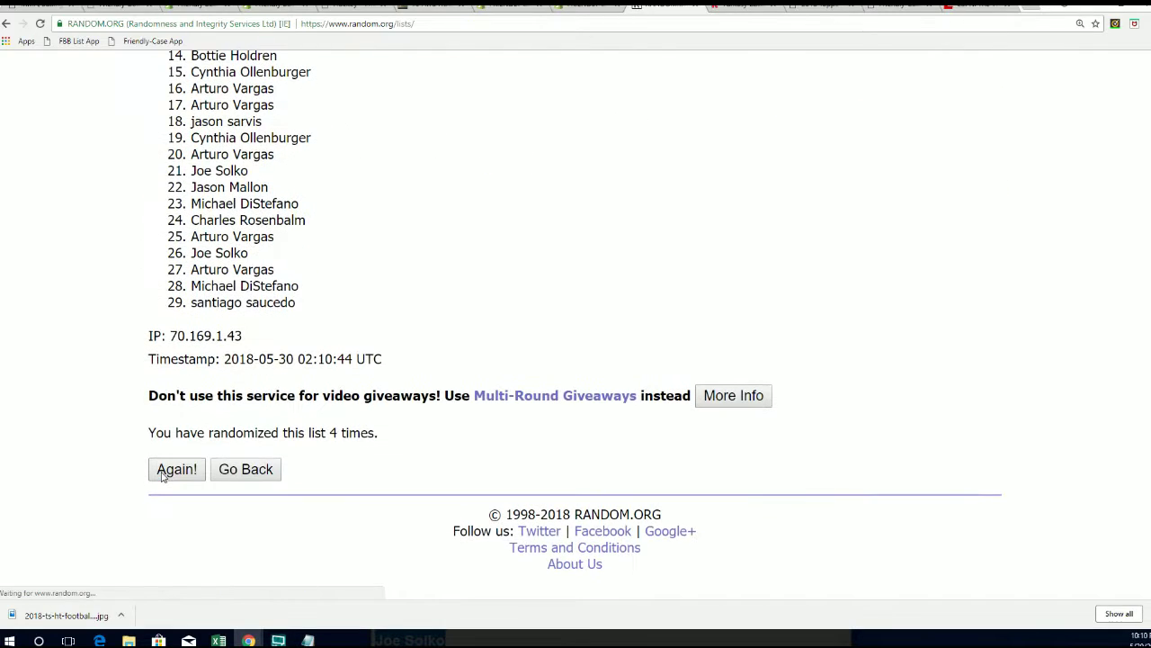
{"action": "left_click", "coordinate": [162, 477]}
{"action": "scroll", "coordinate": [162, 477], "scroll_direction": "down", "scroll_amount": 3}
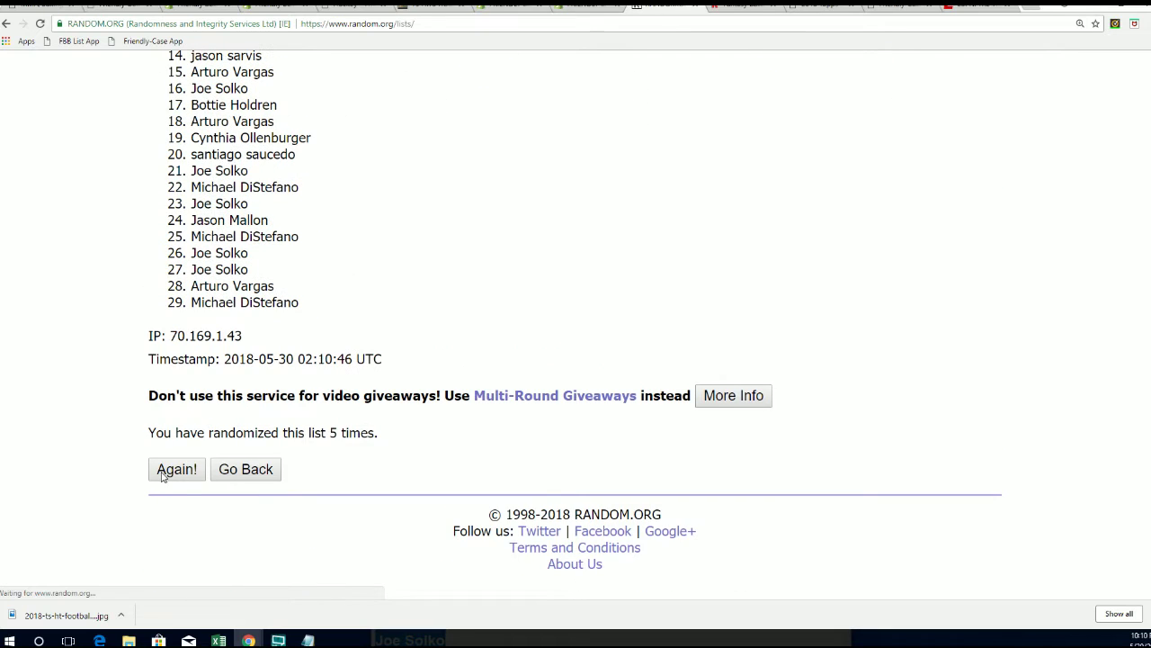
{"action": "left_click", "coordinate": [162, 477]}
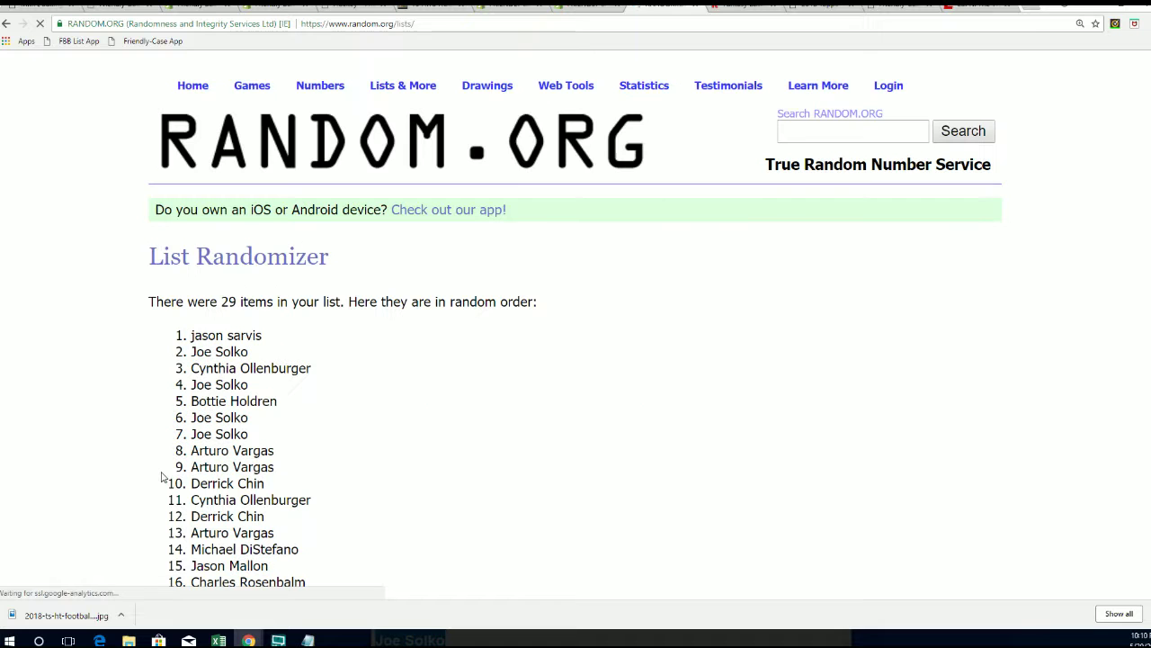
{"action": "scroll", "coordinate": [163, 478], "scroll_direction": "down", "scroll_amount": 5}
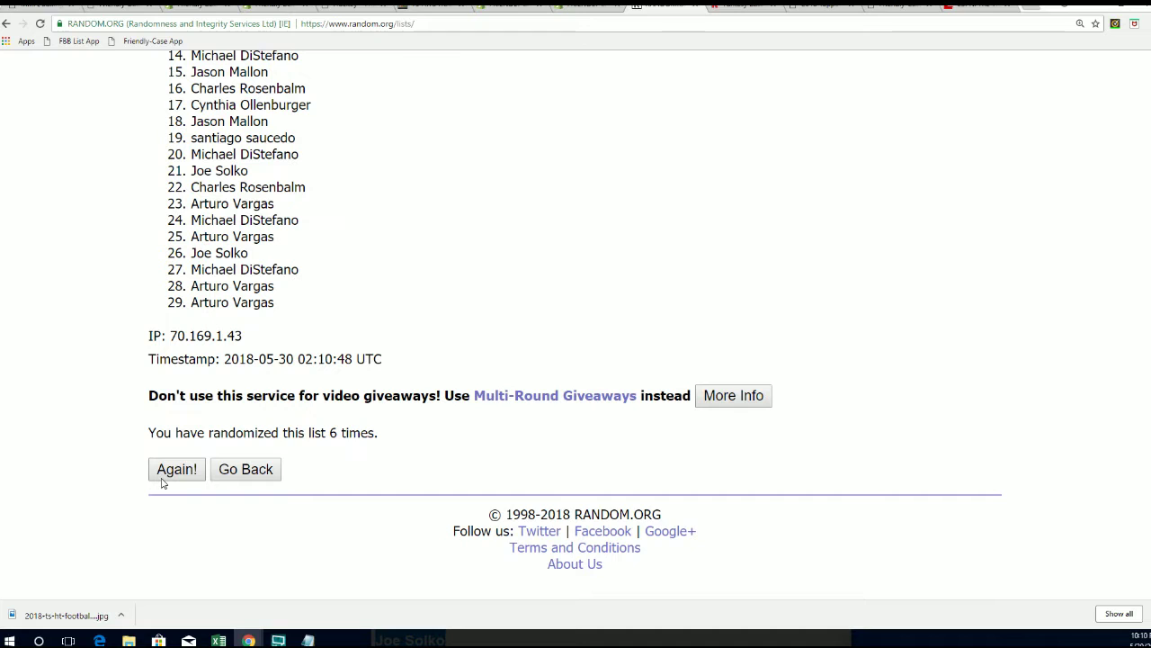
{"action": "left_click", "coordinate": [164, 475]}
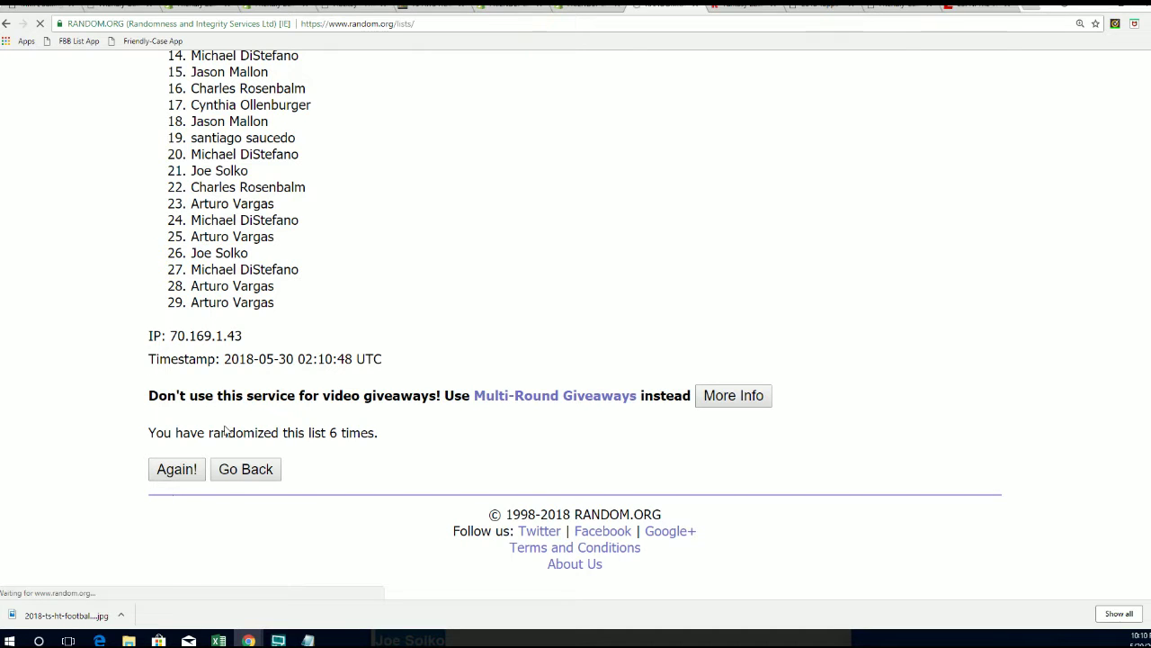
{"action": "scroll", "coordinate": [238, 417], "scroll_direction": "down", "scroll_amount": 1}
Step: Select and copy the final 29-owner random order from the RANDOM.ORG results
{"action": "mouse_move", "coordinate": [190, 275]}
{"action": "left_mouse_down"}
{"action": "mouse_move", "coordinate": [243, 419]}
{"action": "mouse_move", "coordinate": [335, 502]}
{"action": "left_mouse_up"}
{"action": "scroll", "coordinate": [243, 419], "scroll_direction": "down", "scroll_amount": 3}
{"action": "right_click", "coordinate": [206, 371]}
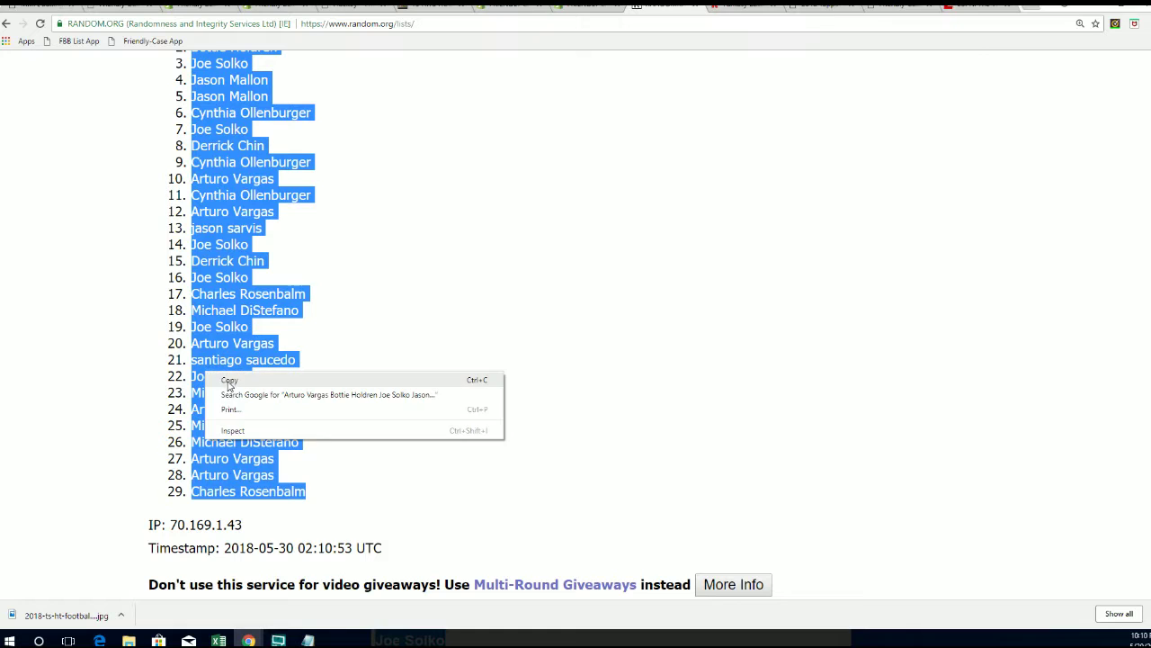
{"action": "left_click", "coordinate": [230, 383]}
{"action": "scroll", "coordinate": [274, 434], "scroll_direction": "up", "scroll_amount": 2}
{"action": "scroll", "coordinate": [294, 447], "scroll_direction": "down", "scroll_amount": 1}
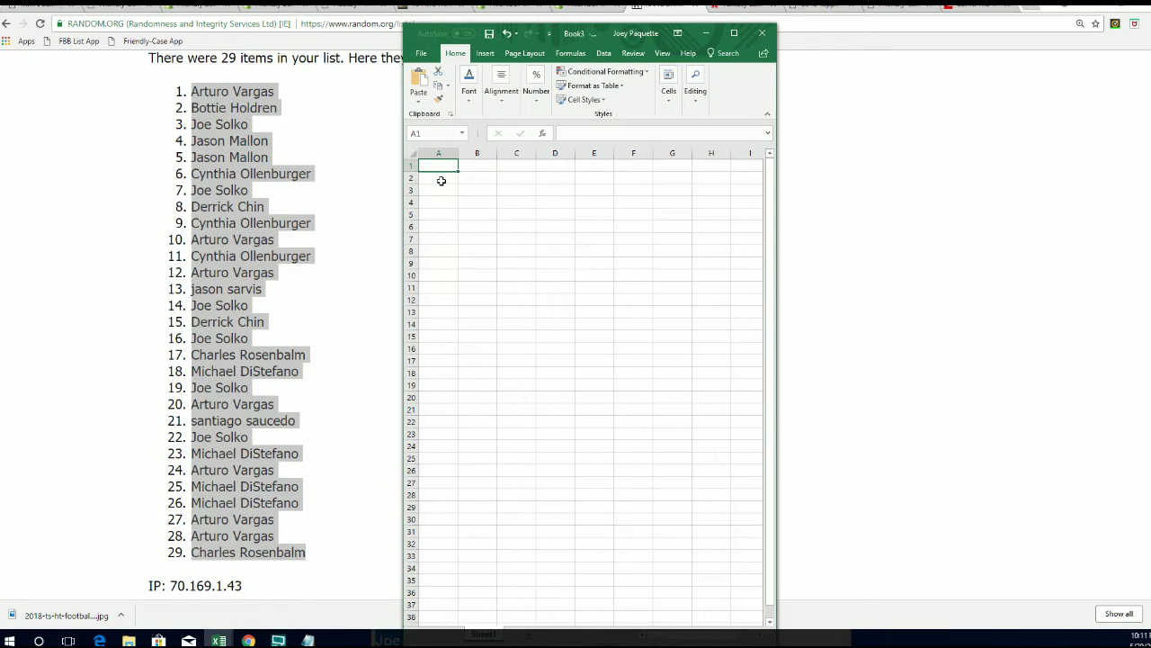
Step: Paste the randomized owners at A2 with destination formatting, maximize Excel, zoom to ~200%, widen column A
{"action": "right_click", "coordinate": [442, 181]}
{"action": "left_click", "coordinate": [467, 236]}
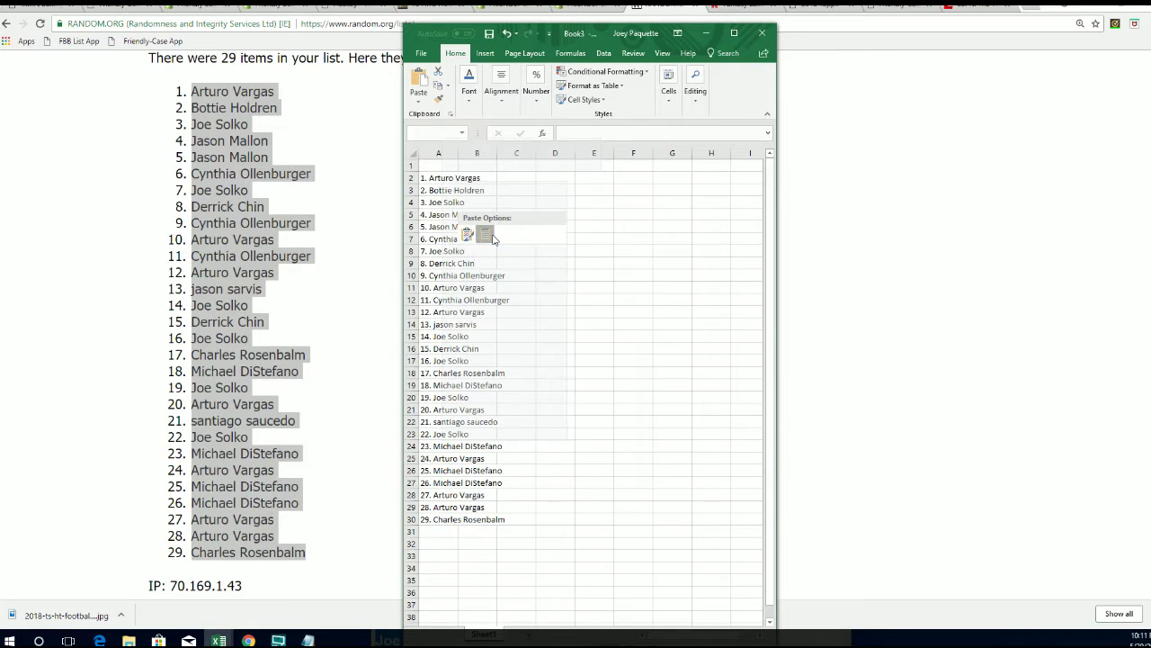
{"action": "left_click", "coordinate": [485, 233]}
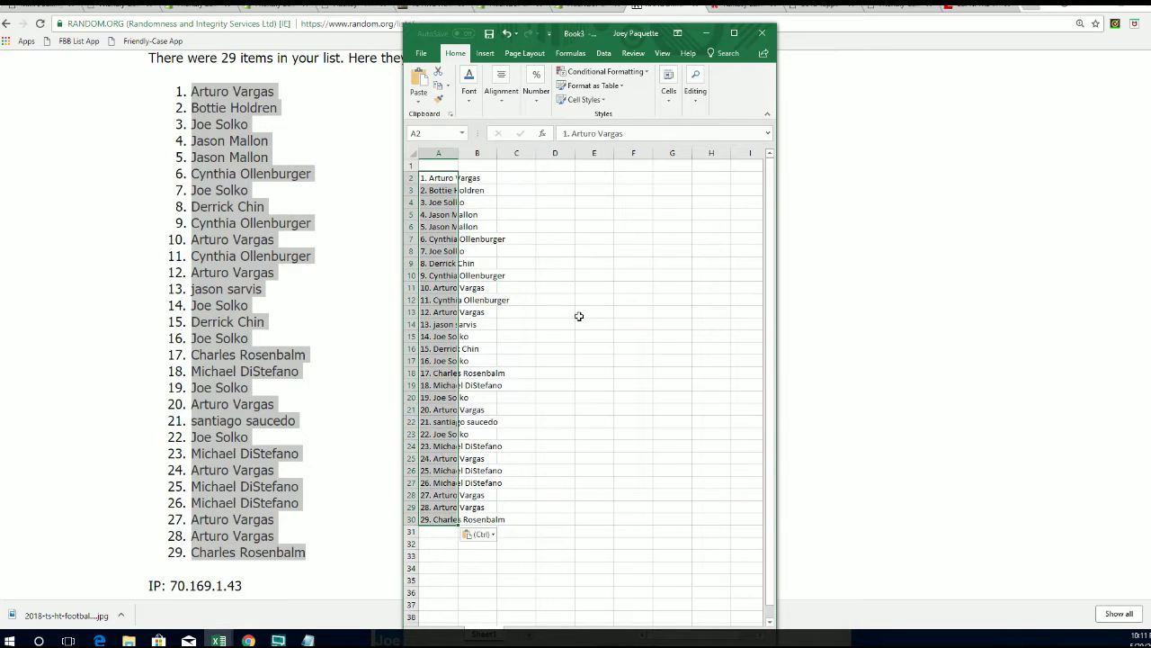
{"action": "left_click", "coordinate": [450, 153]}
{"action": "left_click", "coordinate": [734, 33]}
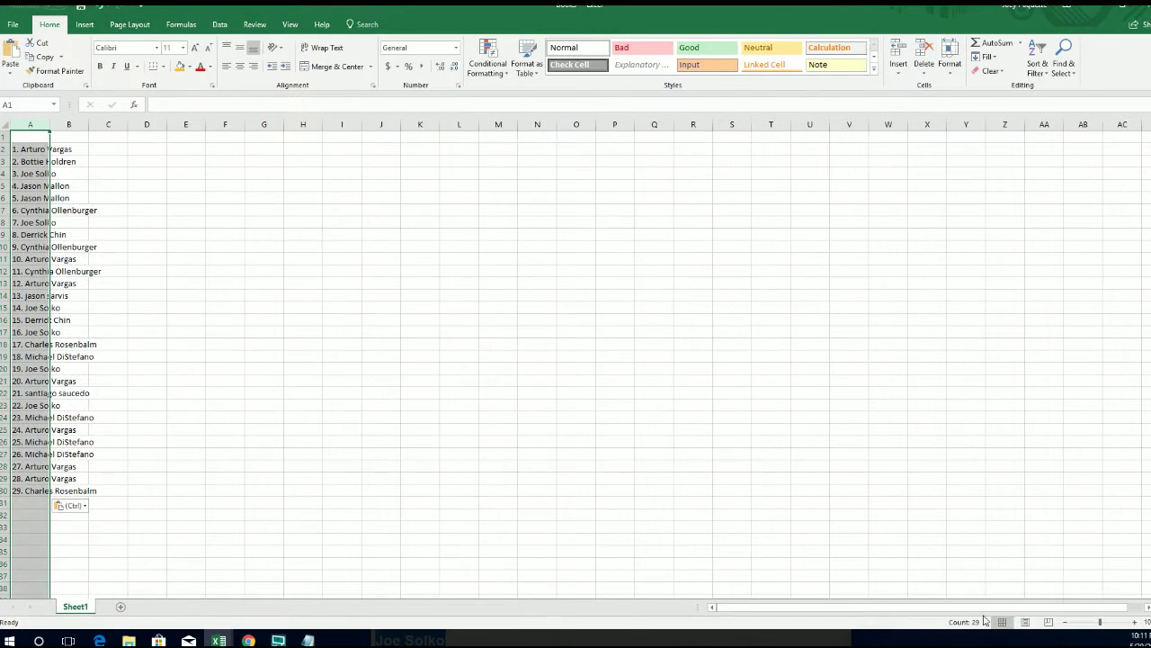
{"action": "left_click", "coordinate": [1112, 622]}
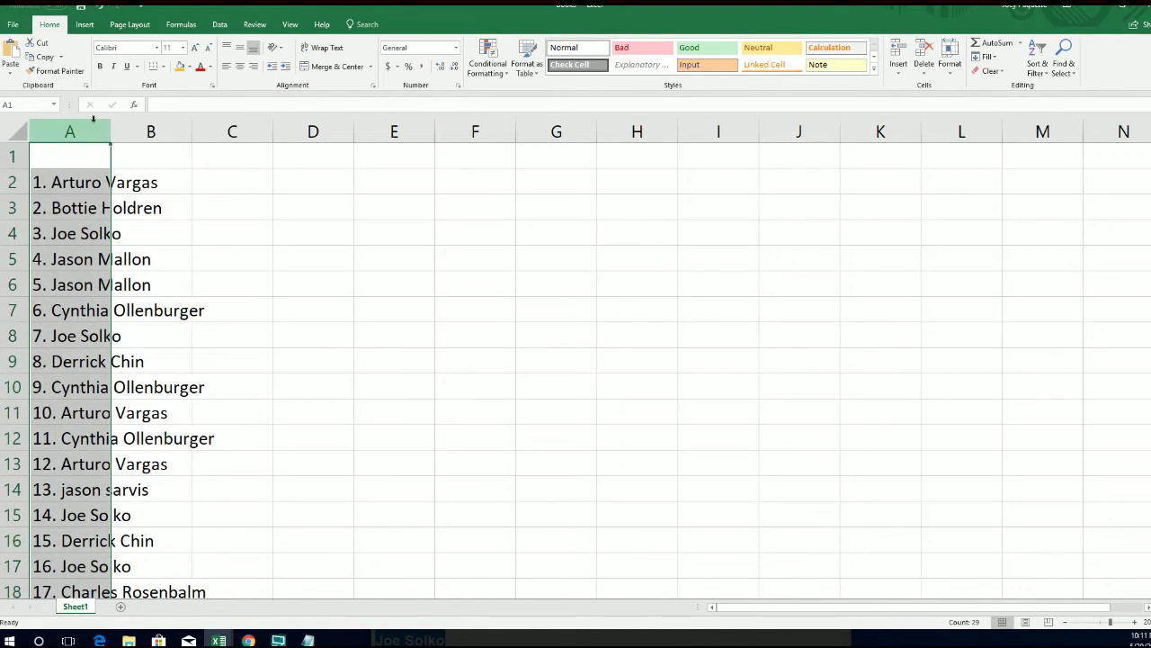
{"action": "left_click_drag", "start_coordinate": [106, 124], "coordinate": [270, 126]}
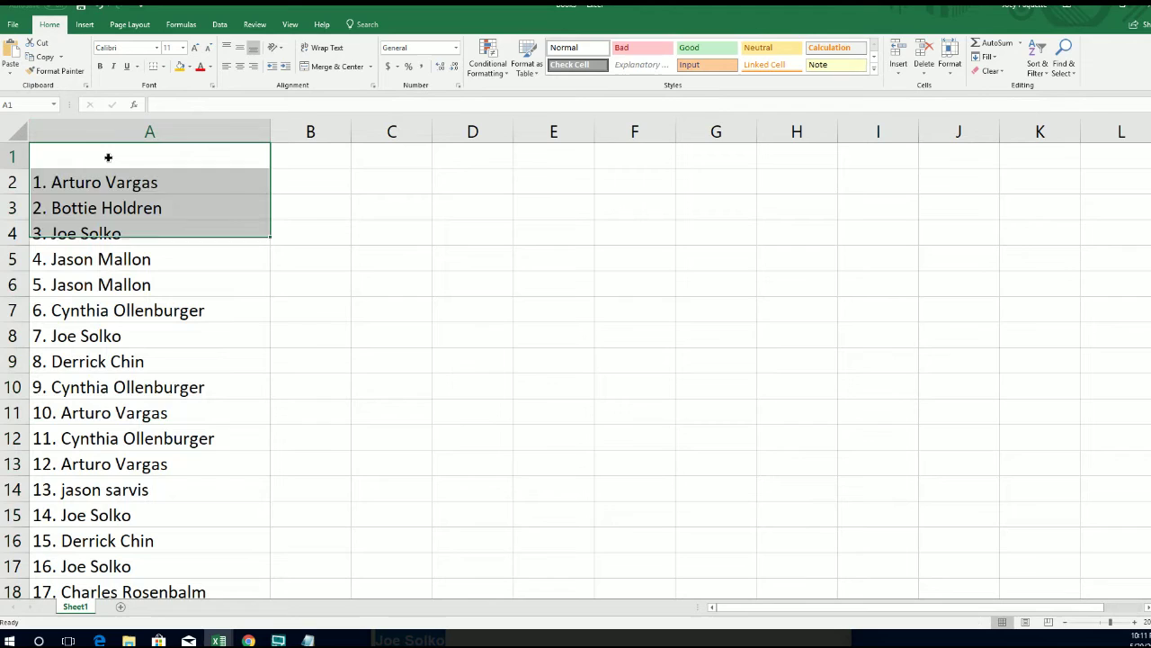
Step: Enter headers OWNERS in A1 and TEAMS in B1, widen columns B–E, then return to the browser
{"action": "double_click", "coordinate": [110, 157]}
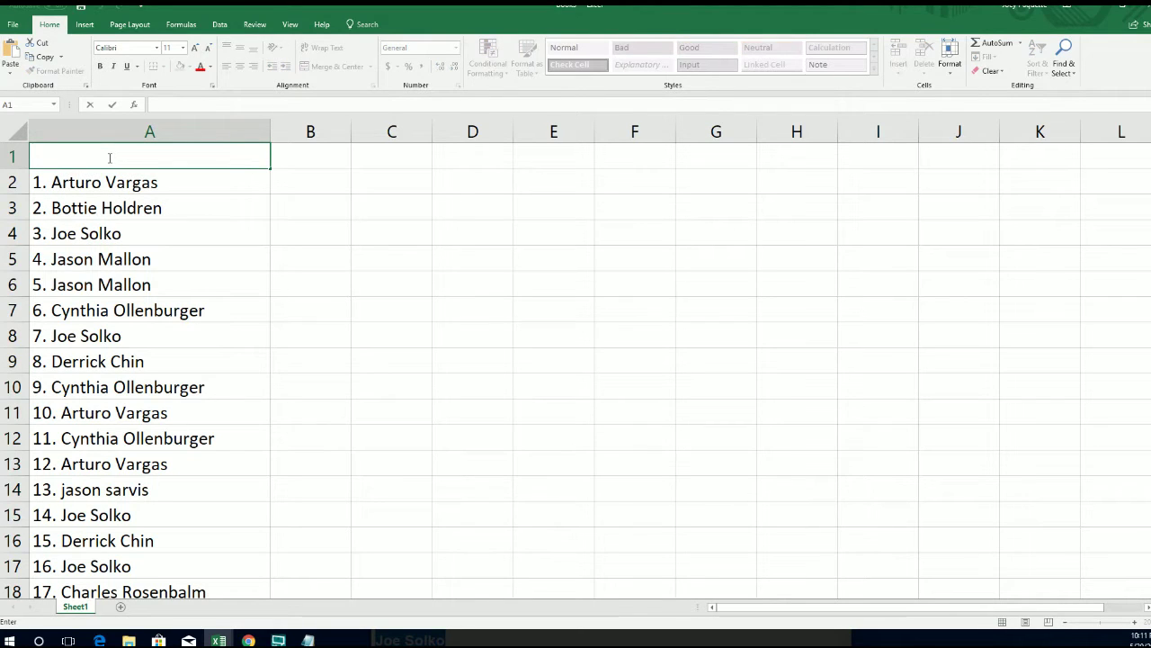
{"action": "type", "text": "OWNERS"}
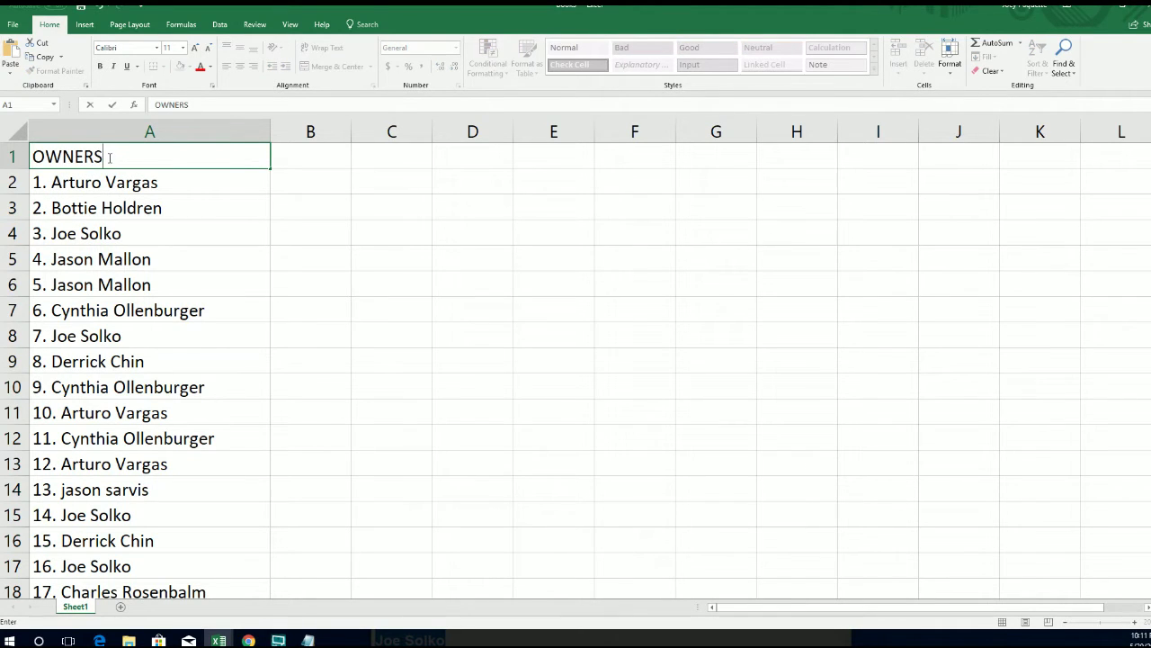
{"action": "key", "text": "Tab"}
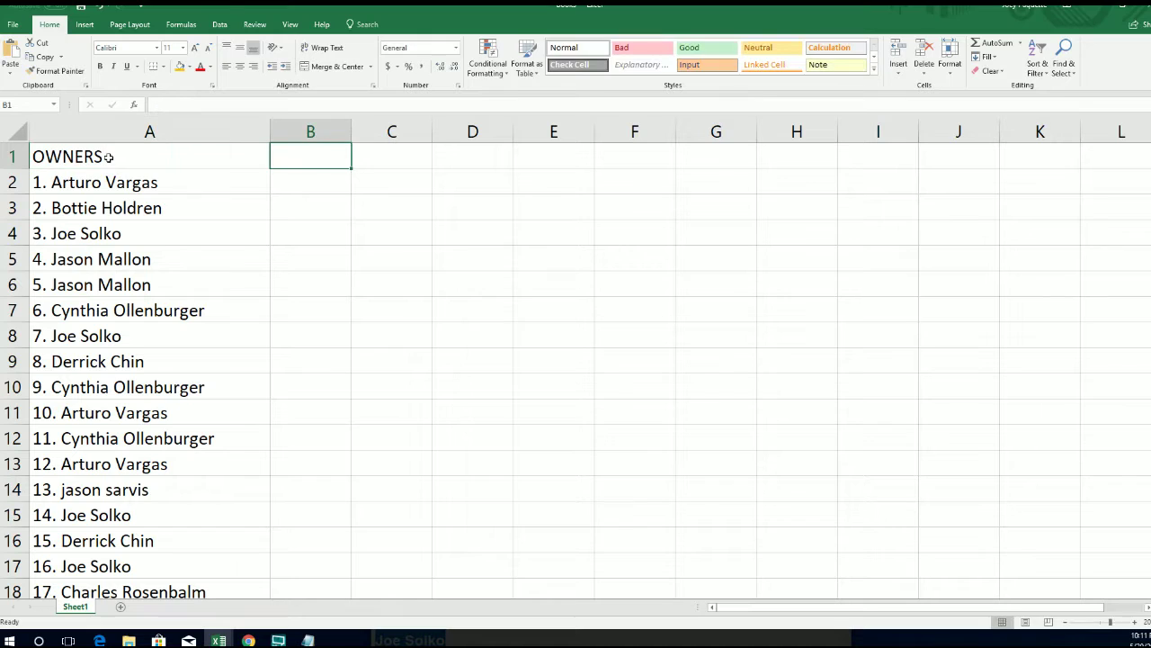
{"action": "type", "text": "TEAMS"}
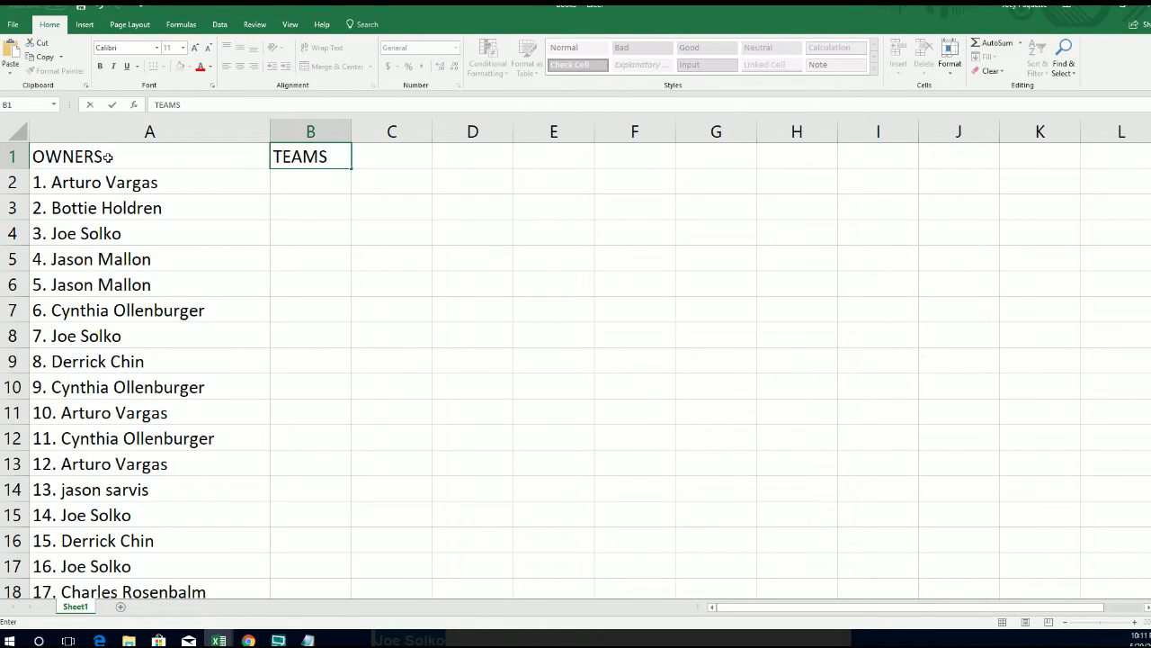
{"action": "left_click_drag", "start_coordinate": [310, 131], "coordinate": [570, 129]}
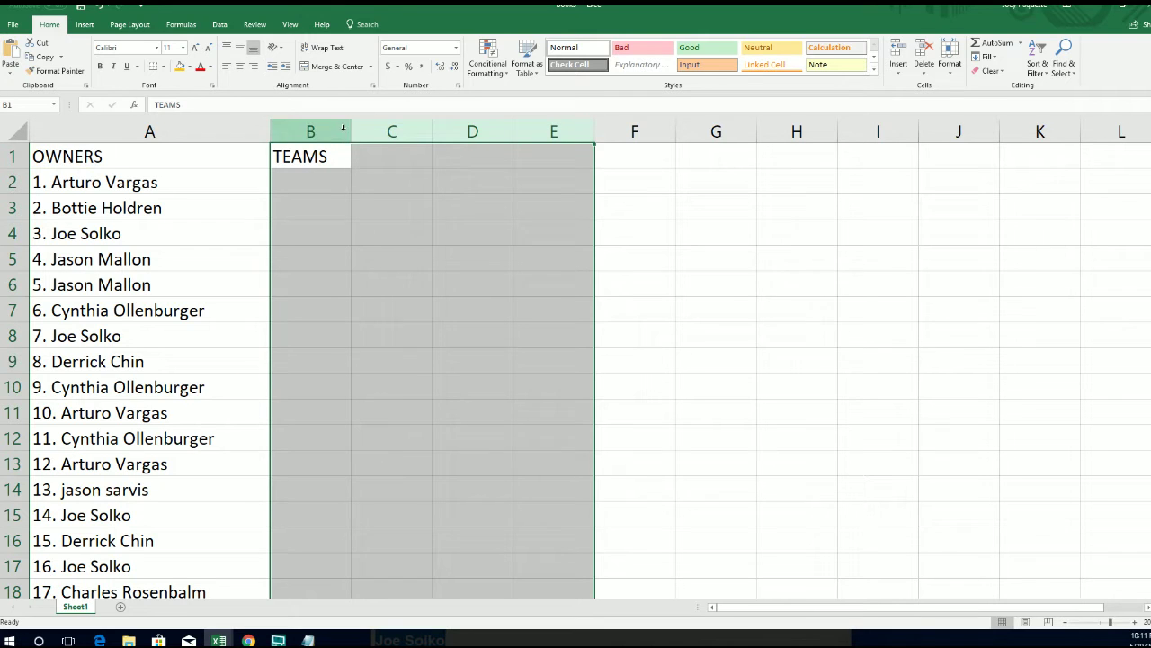
{"action": "left_click_drag", "start_coordinate": [352, 129], "coordinate": [577, 128]}
{"action": "left_click", "coordinate": [352, 192]}
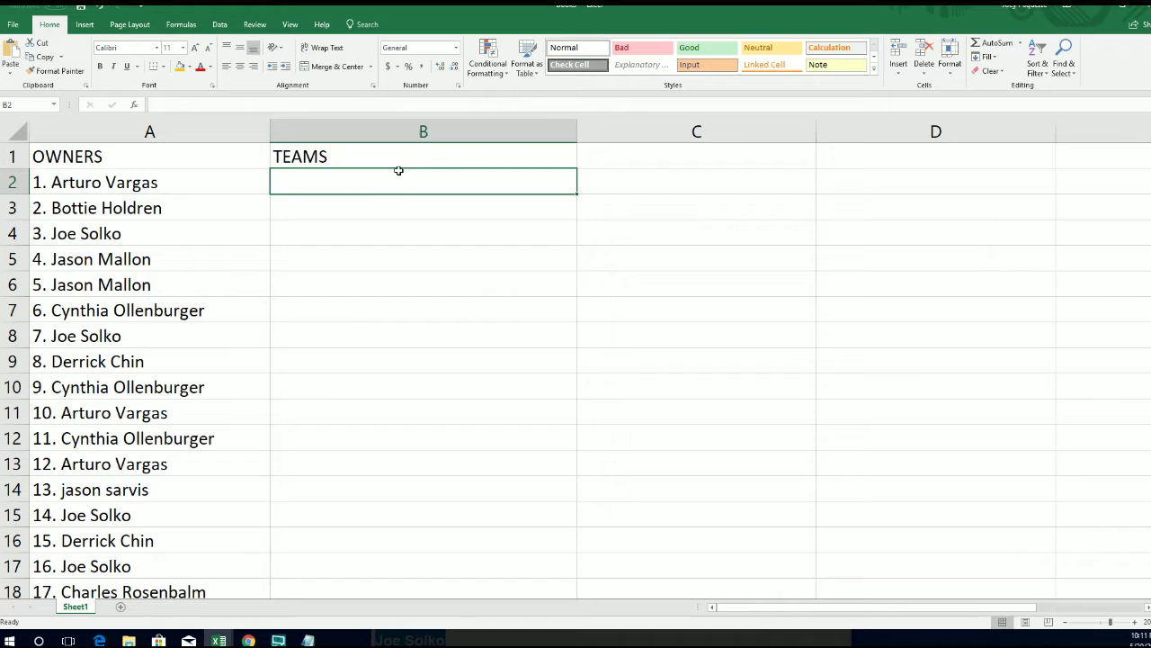
{"action": "key", "text": "alt+Tab"}
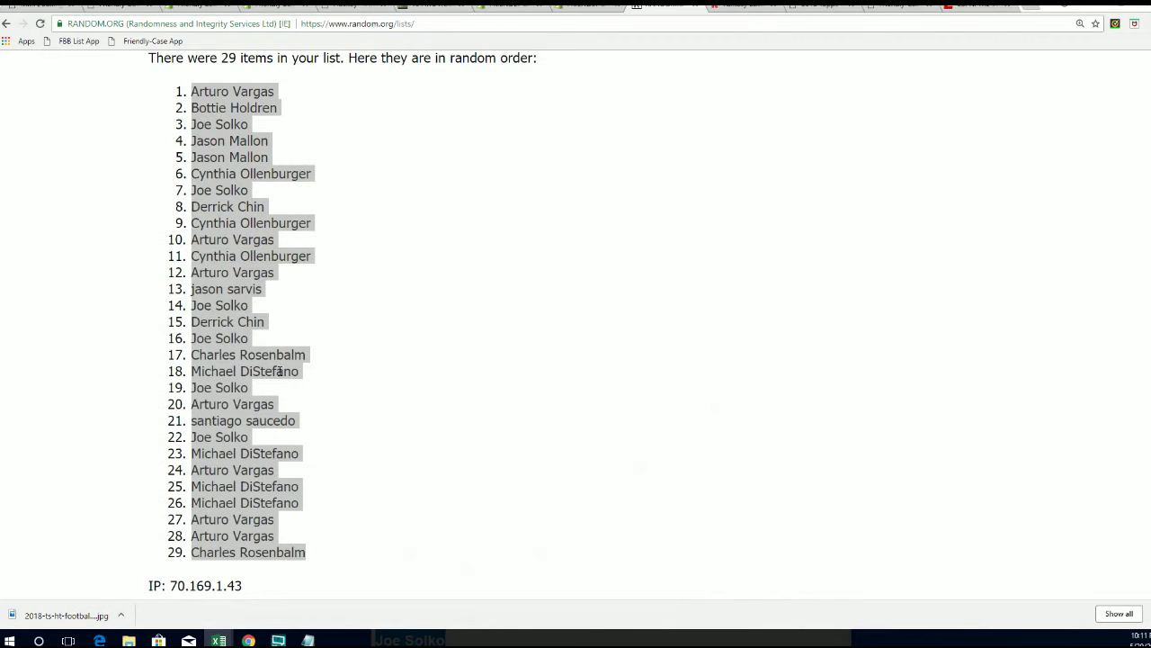
{"action": "scroll", "coordinate": [400, 446], "scroll_direction": "down", "scroll_amount": 2}
{"action": "scroll", "coordinate": [490, 499], "scroll_direction": "up", "scroll_amount": 5}
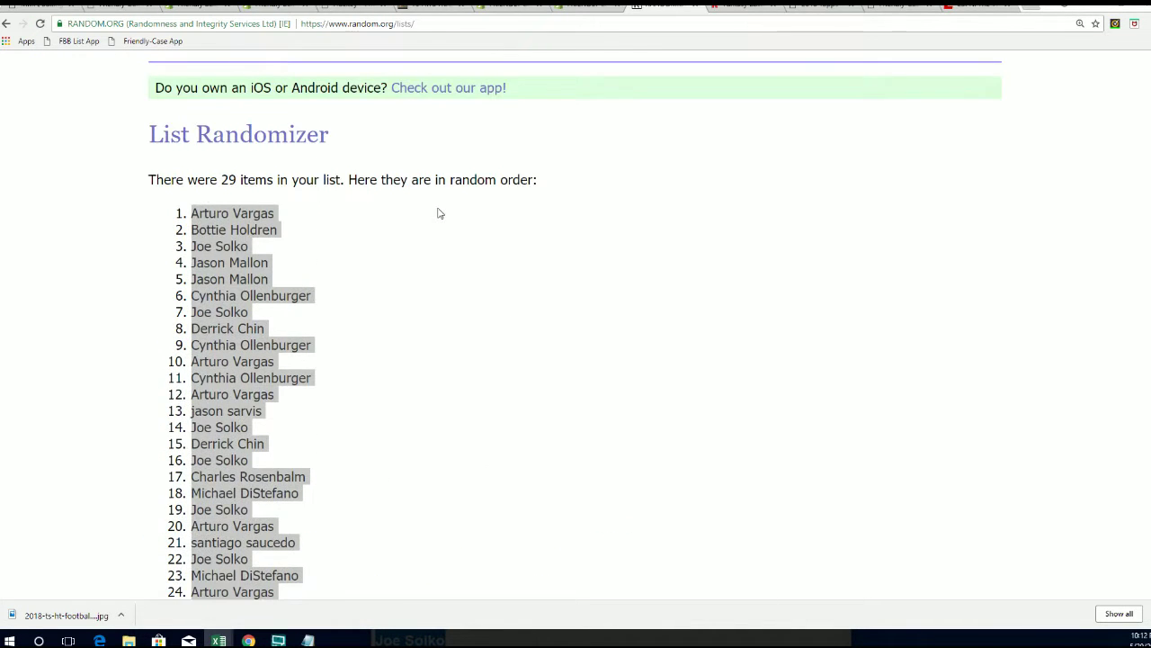
Step: Reset the randomizer form and copy all MLB teams, Arizona Diamondbacks to Washington Nationals, from Notepad
{"action": "left_click", "coordinate": [411, 109]}
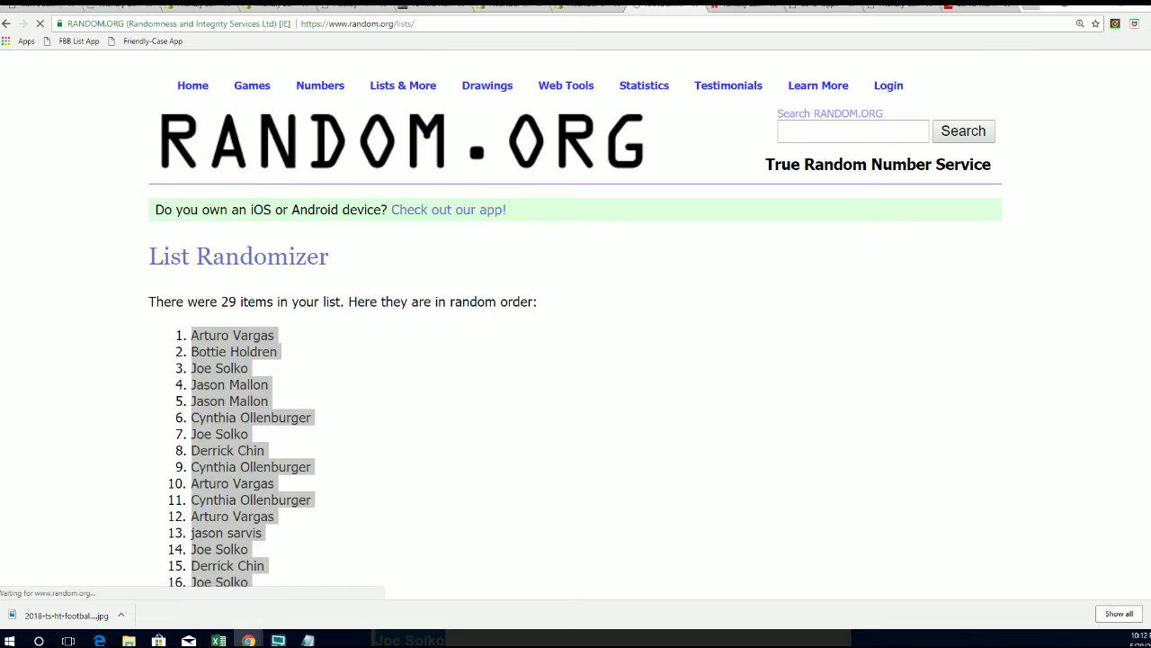
{"action": "key", "text": "alt+Tab"}
{"action": "scroll", "coordinate": [706, 355], "scroll_direction": "down", "scroll_amount": 6}
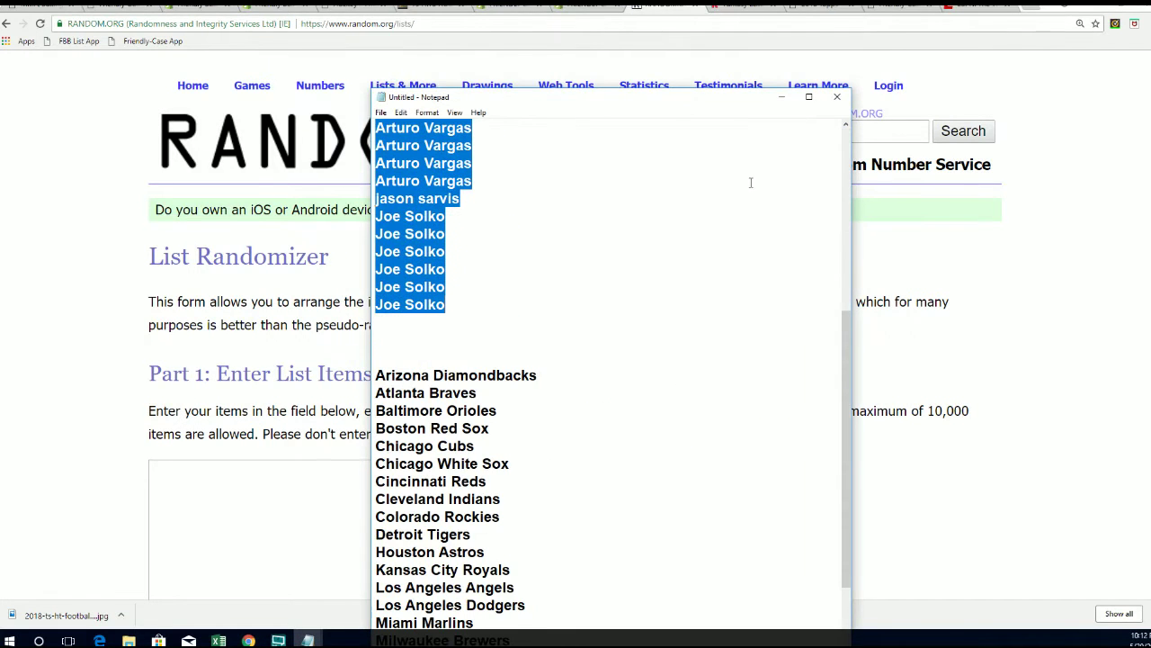
{"action": "left_click", "coordinate": [808, 100]}
{"action": "mouse_move", "coordinate": [158, 599]}
{"action": "left_mouse_down"}
{"action": "mouse_move", "coordinate": [5, 171]}
{"action": "mouse_move", "coordinate": [4, 100]}
{"action": "left_mouse_up"}
{"action": "right_click", "coordinate": [9, 108]}
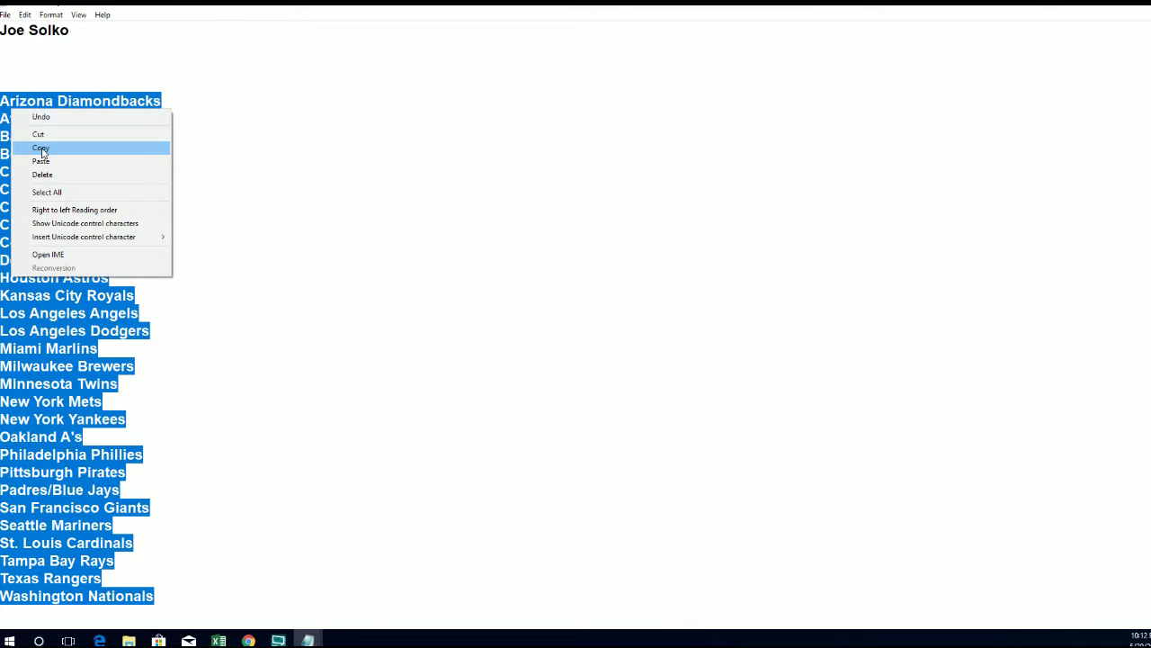
{"action": "left_click", "coordinate": [40, 150]}
Step: Paste the MLB team list into the List Randomizer and randomize it
{"action": "left_click", "coordinate": [1093, 10]}
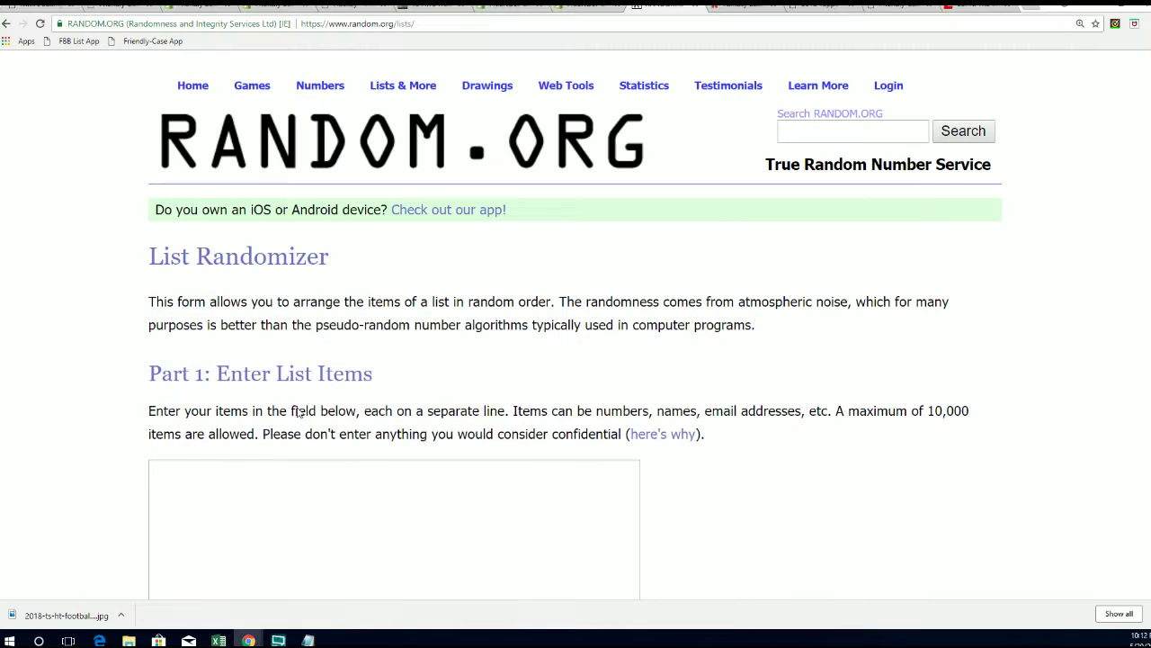
{"action": "right_click", "coordinate": [174, 464]}
{"action": "left_click", "coordinate": [206, 370]}
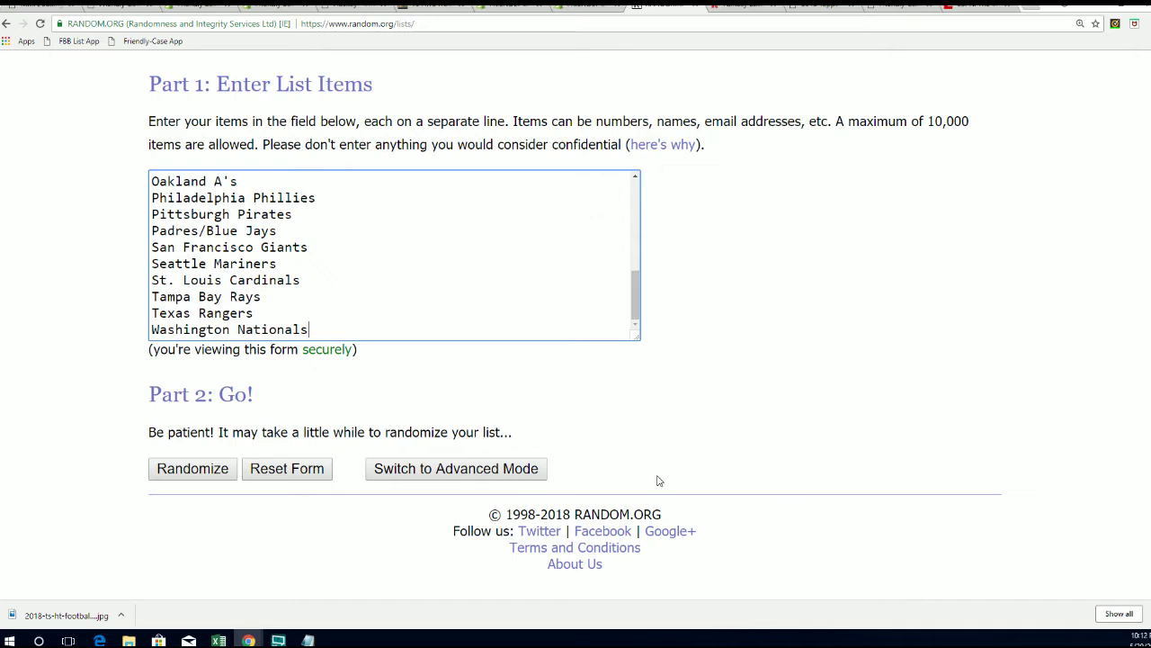
{"action": "left_click", "coordinate": [194, 469]}
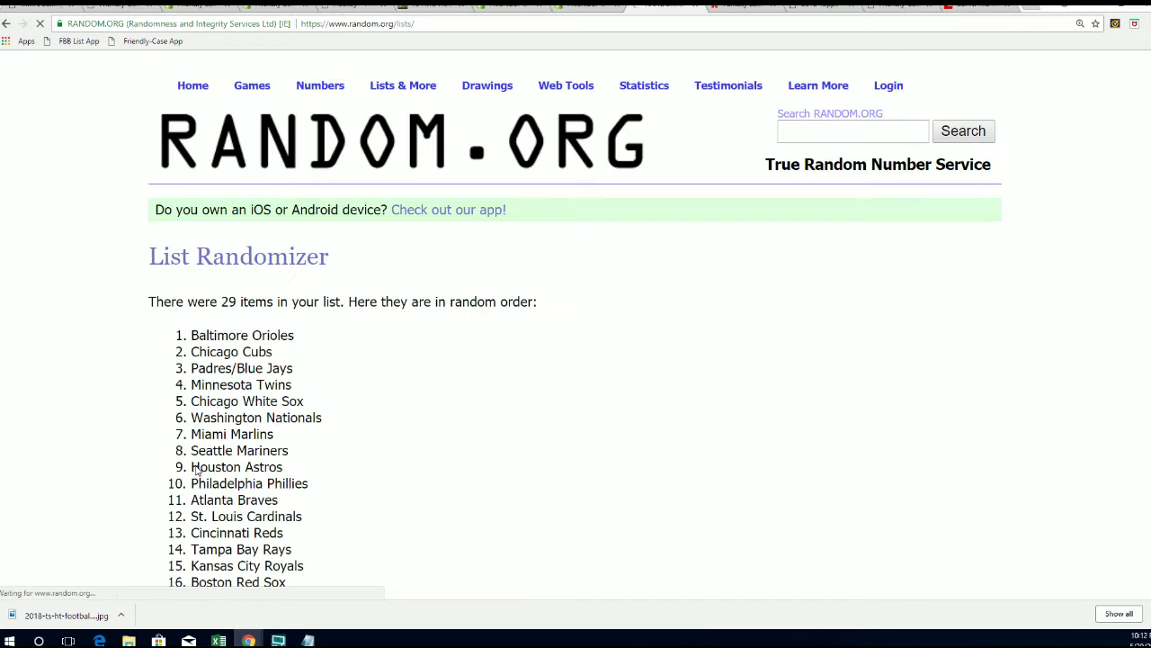
Step: Reshuffle the 29-team list six more times, ending on the 02:12:28 UTC order starting with Atlanta Braves
{"action": "scroll", "coordinate": [176, 489], "scroll_direction": "down", "scroll_amount": 6}
{"action": "left_click", "coordinate": [178, 473]}
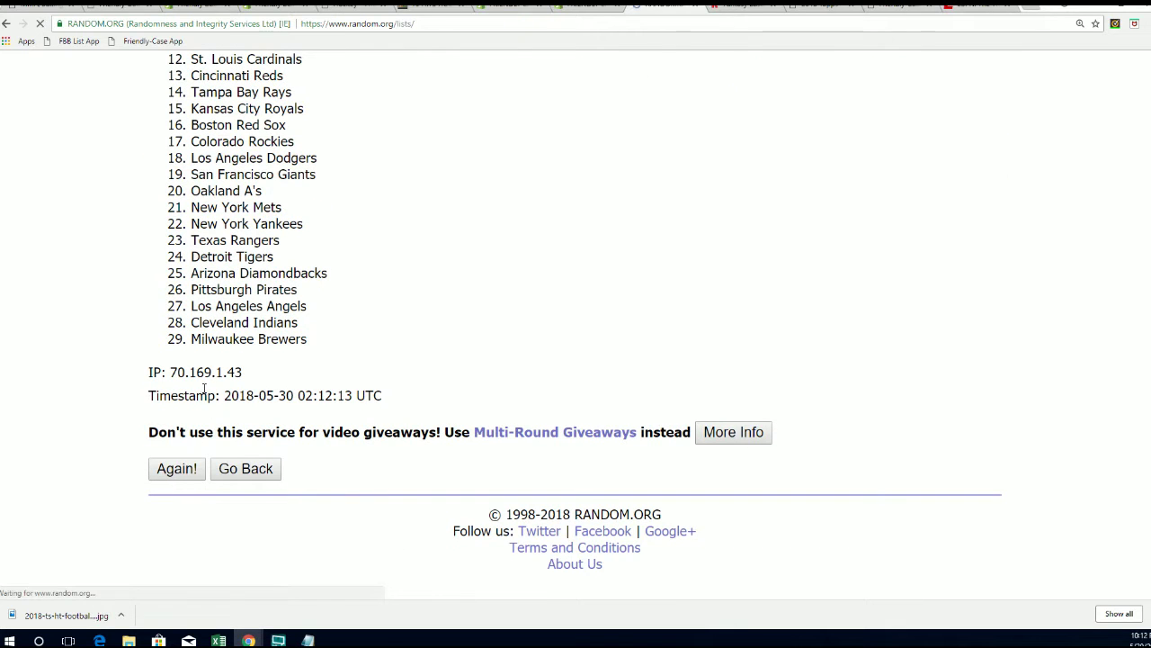
{"action": "scroll", "coordinate": [165, 434], "scroll_direction": "down", "scroll_amount": 4}
{"action": "left_click", "coordinate": [167, 467]}
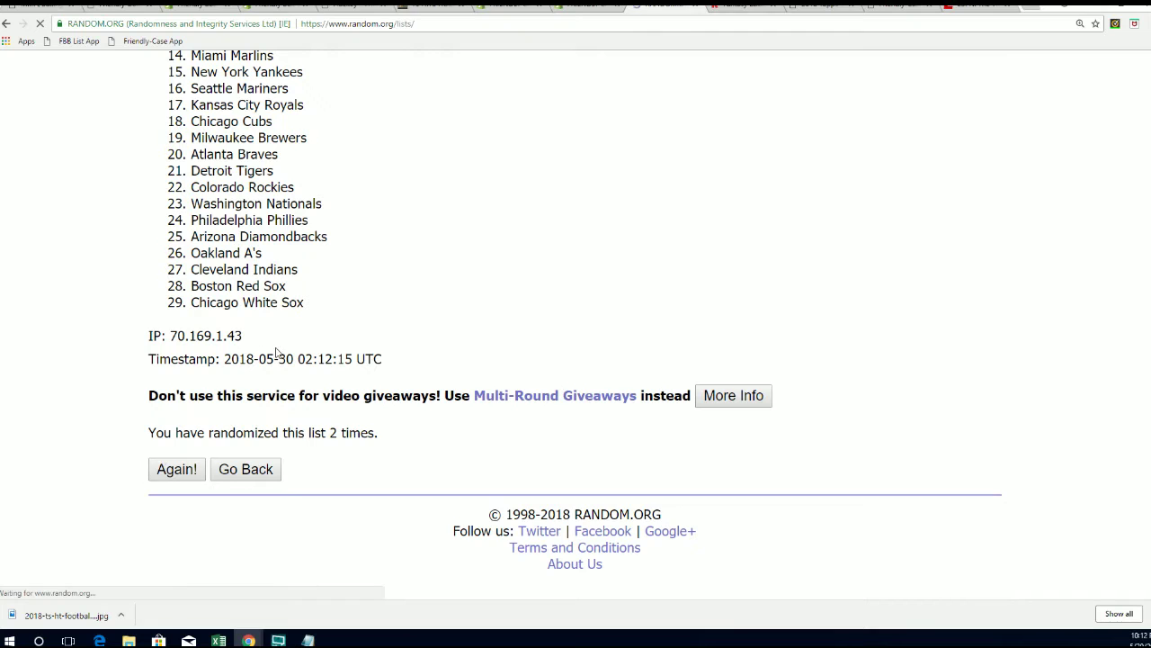
{"action": "left_click", "coordinate": [175, 467]}
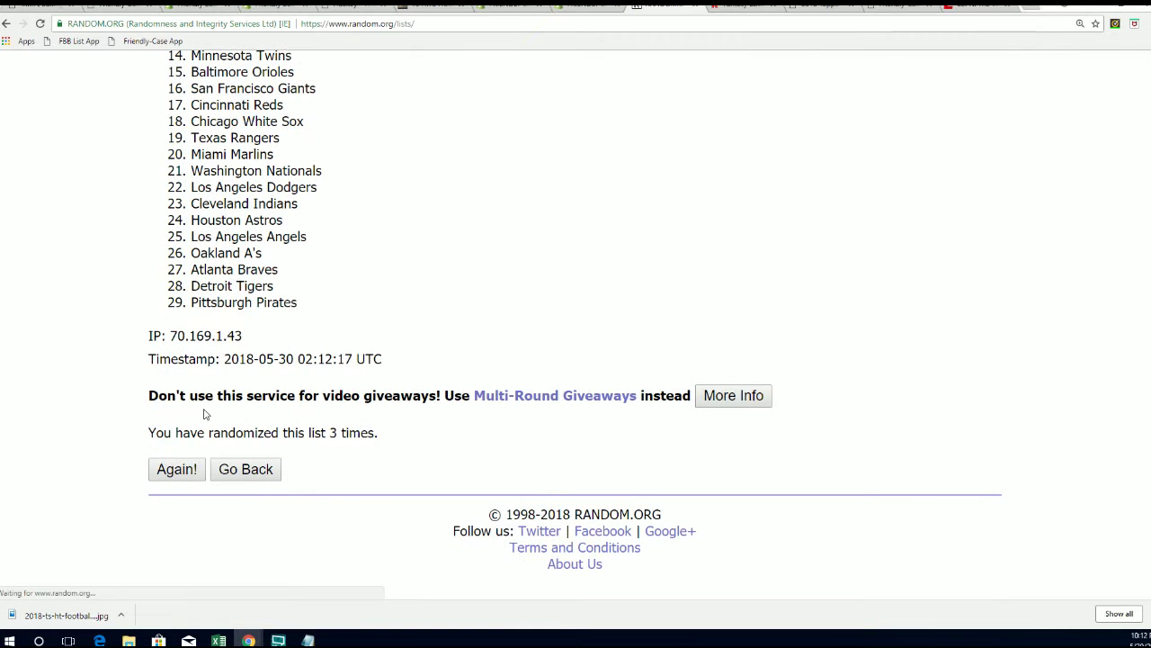
{"action": "scroll", "coordinate": [188, 430], "scroll_direction": "down", "scroll_amount": 3}
{"action": "left_click", "coordinate": [177, 466]}
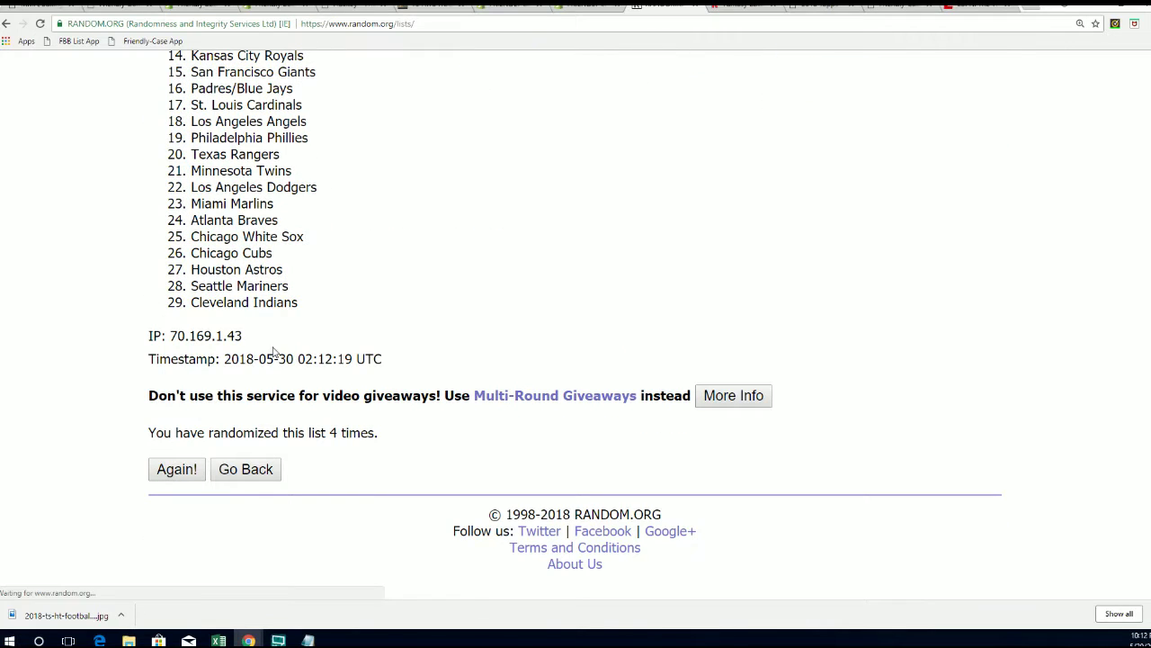
{"action": "scroll", "coordinate": [273, 349], "scroll_direction": "down", "scroll_amount": 5}
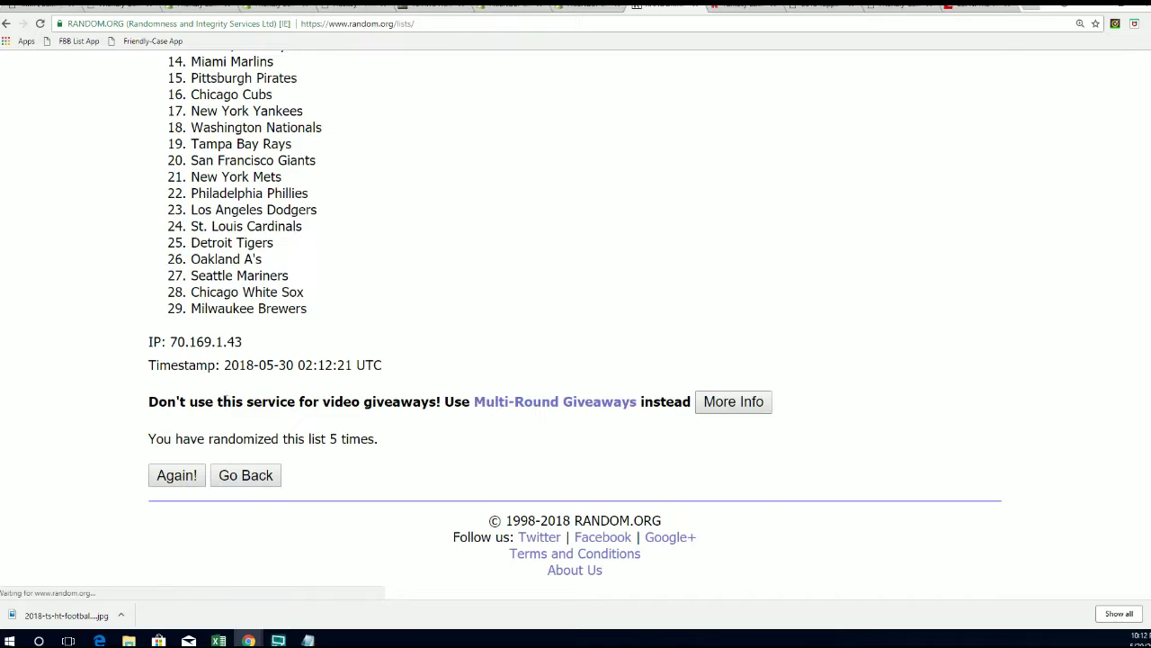
{"action": "left_click", "coordinate": [175, 469]}
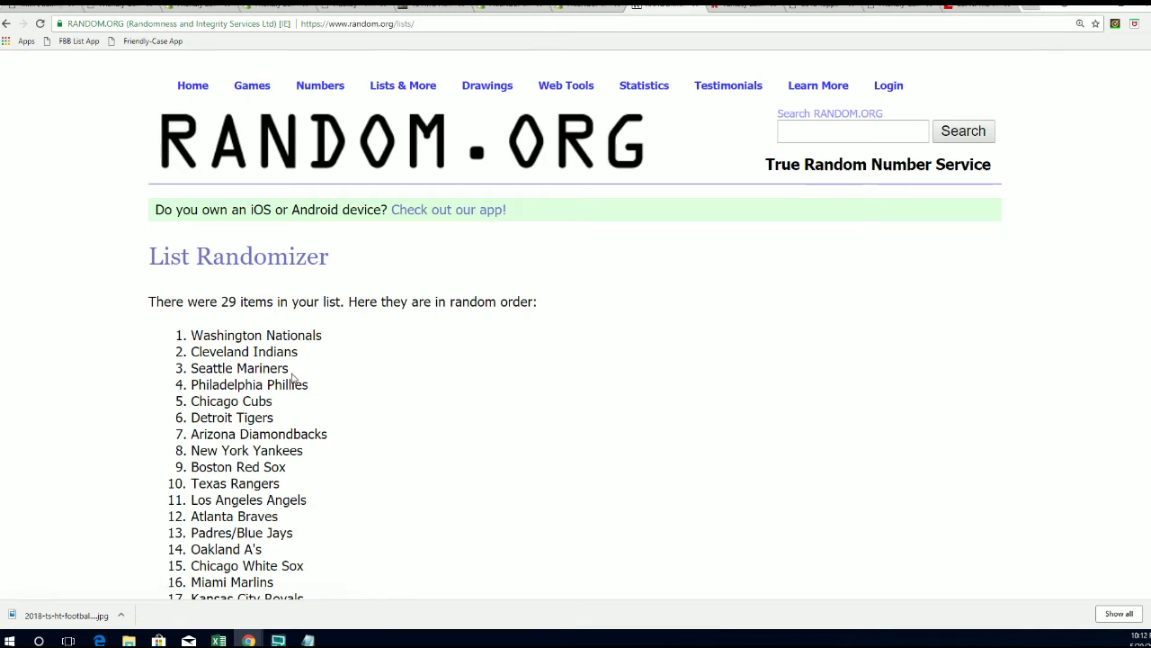
{"action": "scroll", "coordinate": [294, 378], "scroll_direction": "down", "scroll_amount": 5}
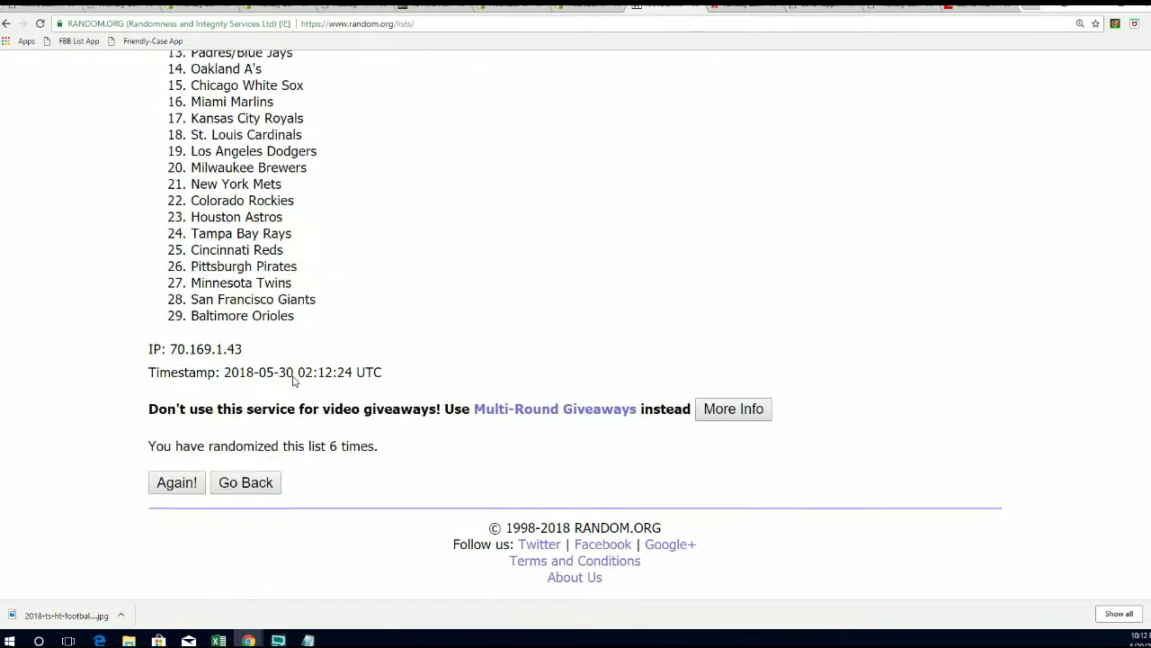
{"action": "left_click", "coordinate": [185, 474]}
{"action": "scroll", "coordinate": [280, 276], "scroll_direction": "down", "scroll_amount": 2}
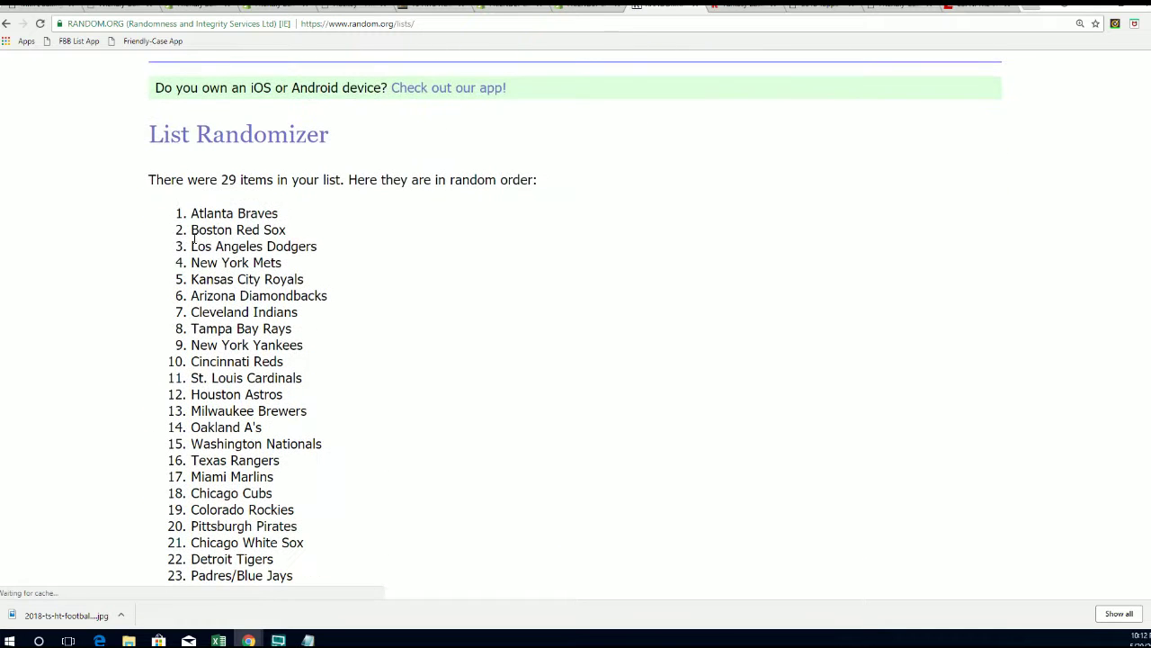
Step: Select and copy all 29 teams in the final order, Atlanta Braves to Seattle Mariners
{"action": "left_click_drag", "start_coordinate": [191, 214], "coordinate": [261, 231]}
{"action": "mouse_move", "coordinate": [281, 275]}
{"action": "left_mouse_down"}
{"action": "mouse_move", "coordinate": [290, 434]}
{"action": "mouse_move", "coordinate": [293, 422]}
{"action": "mouse_move", "coordinate": [314, 484]}
{"action": "mouse_move", "coordinate": [314, 468]}
{"action": "left_mouse_up"}
{"action": "scroll", "coordinate": [291, 434], "scroll_direction": "down", "scroll_amount": 2}
{"action": "right_click", "coordinate": [247, 231]}
{"action": "left_click", "coordinate": [285, 246]}
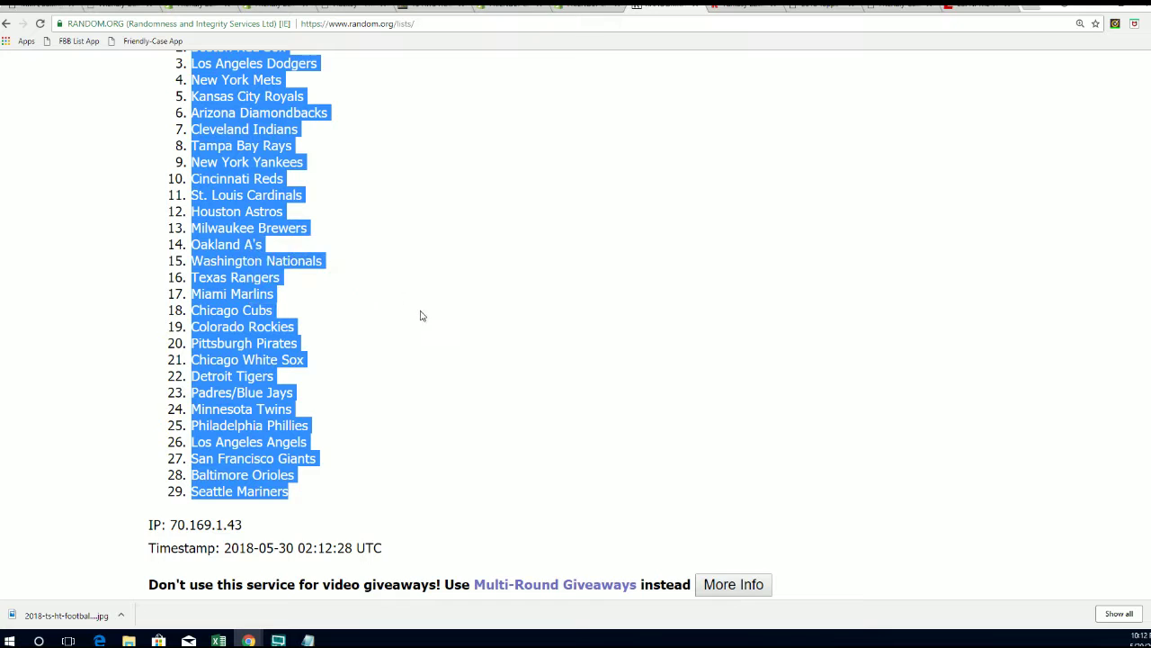
{"action": "scroll", "coordinate": [422, 315], "scroll_direction": "up", "scroll_amount": 1}
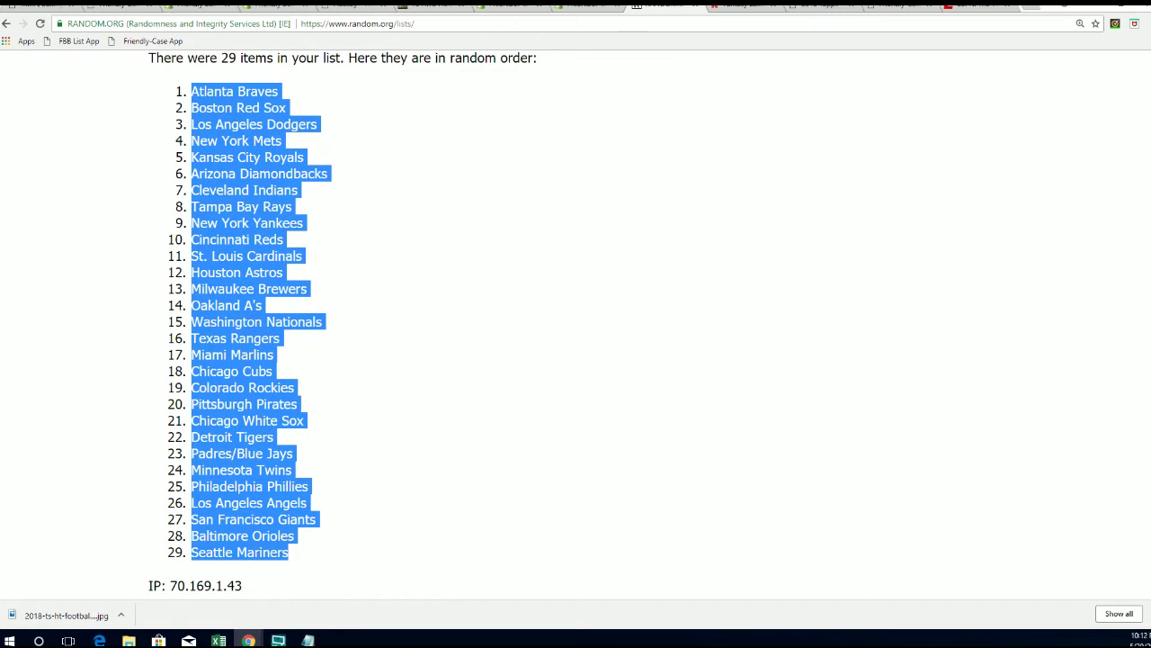
{"action": "scroll", "coordinate": [411, 514], "scroll_direction": "down", "scroll_amount": 3}
{"action": "scroll", "coordinate": [412, 508], "scroll_direction": "up", "scroll_amount": 3}
{"action": "key", "text": "alt+Tab"}
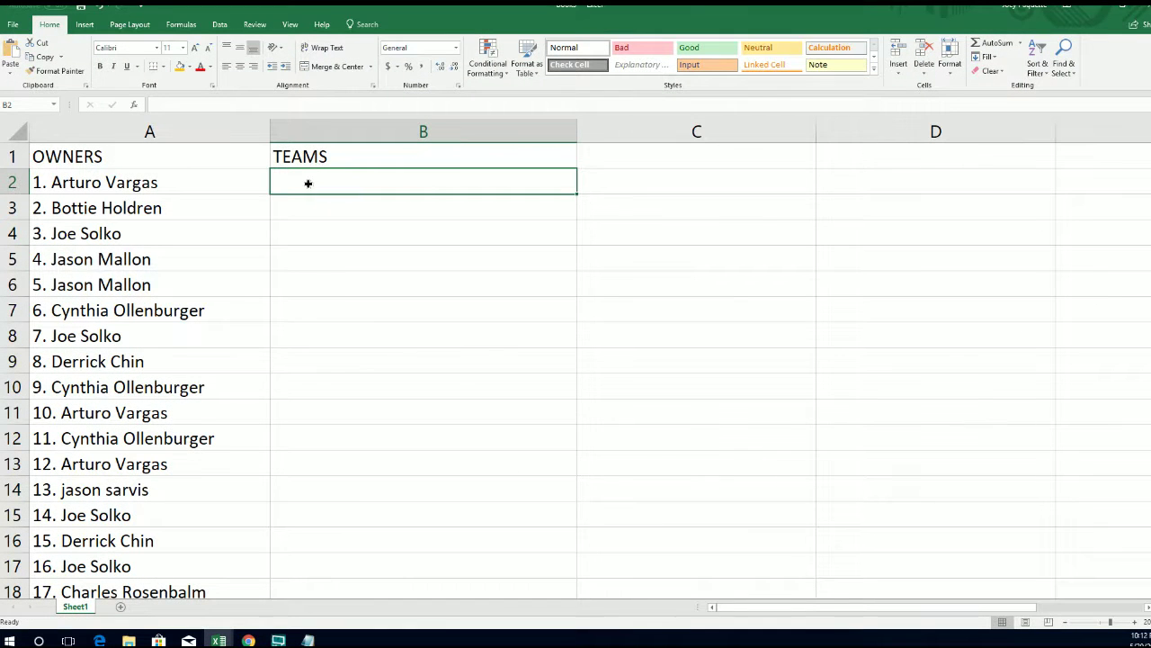
Step: Paste the randomized teams into B2:B30 under TEAMS and narrow column A
{"action": "right_click", "coordinate": [310, 183]}
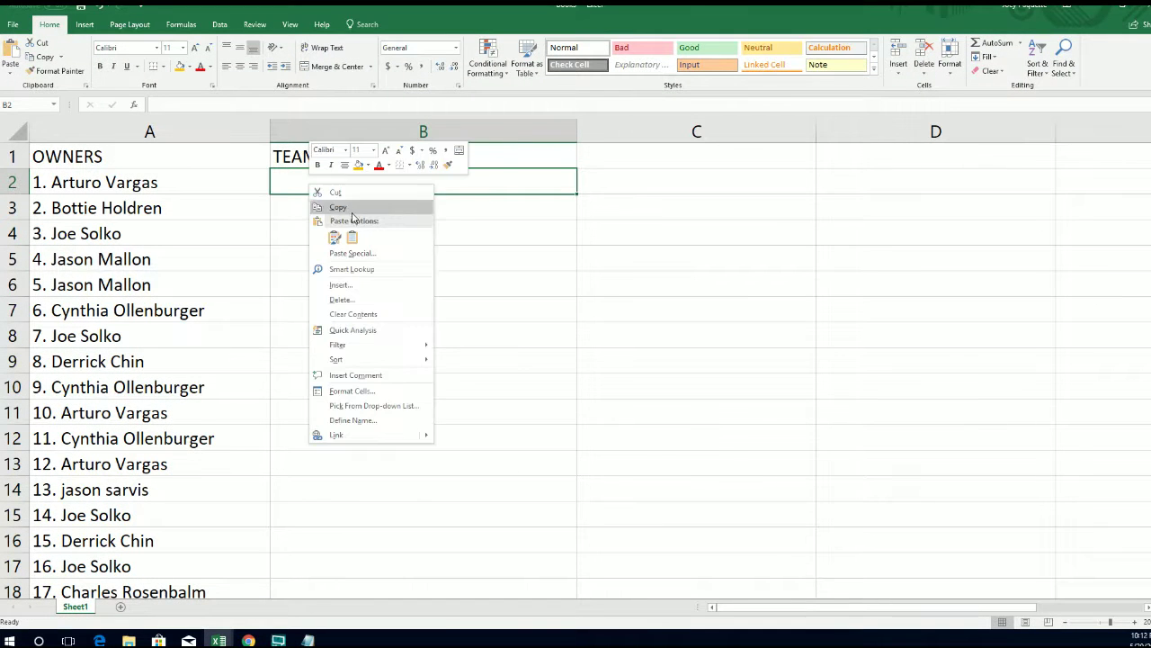
{"action": "left_click", "coordinate": [335, 236]}
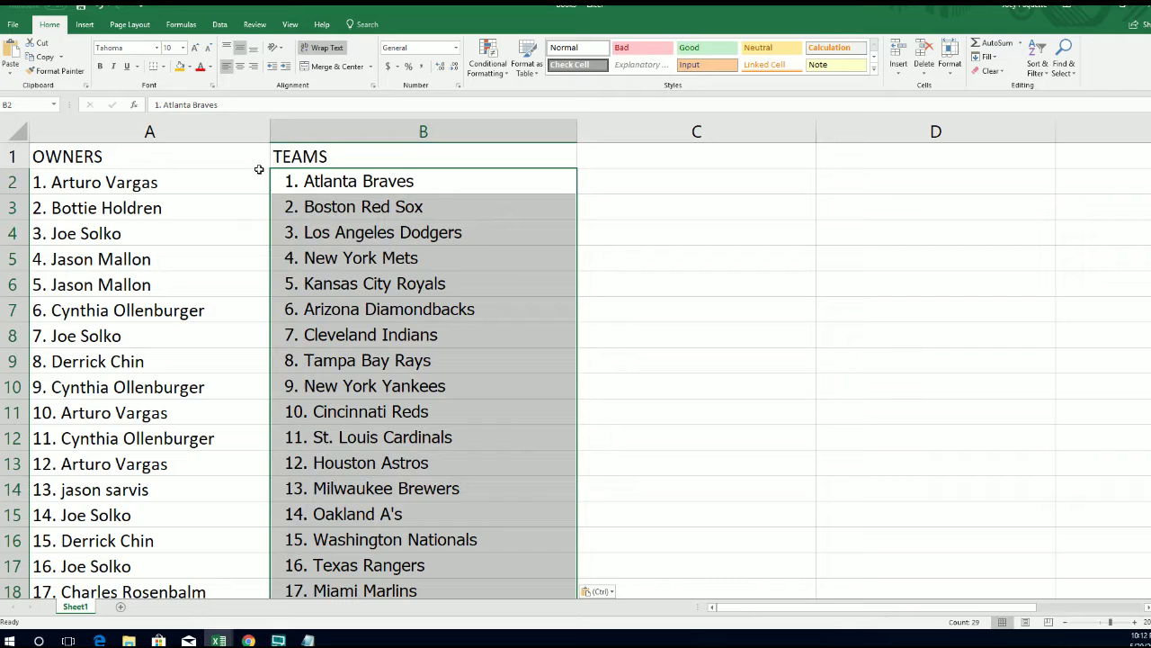
{"action": "left_click", "coordinate": [249, 131]}
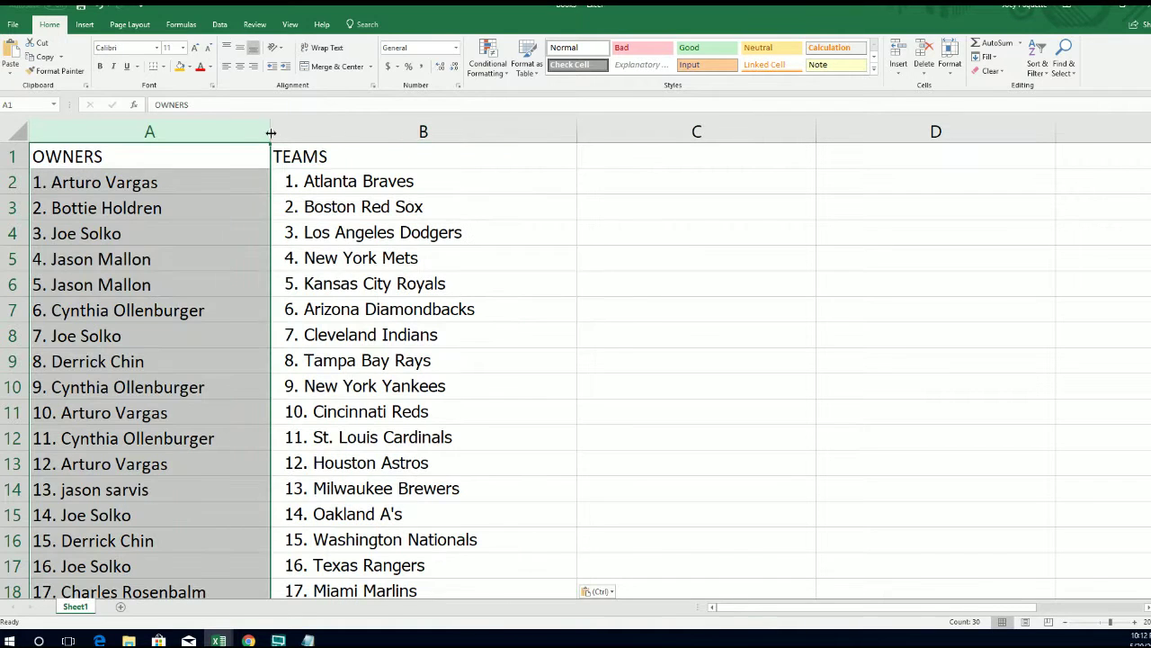
{"action": "left_click_drag", "start_coordinate": [267, 132], "coordinate": [242, 143]}
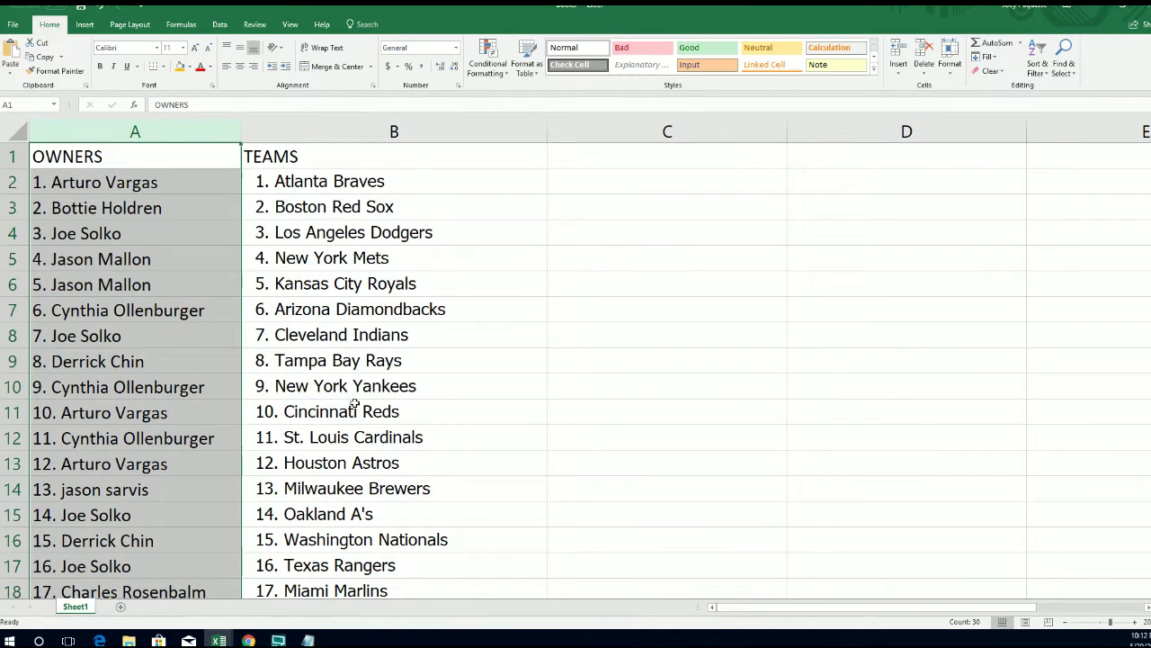
Step: Select the New York Yankees, Houston Astros and Los Angeles Angels cells (B10, B13, B27)
{"action": "left_click", "coordinate": [382, 385]}
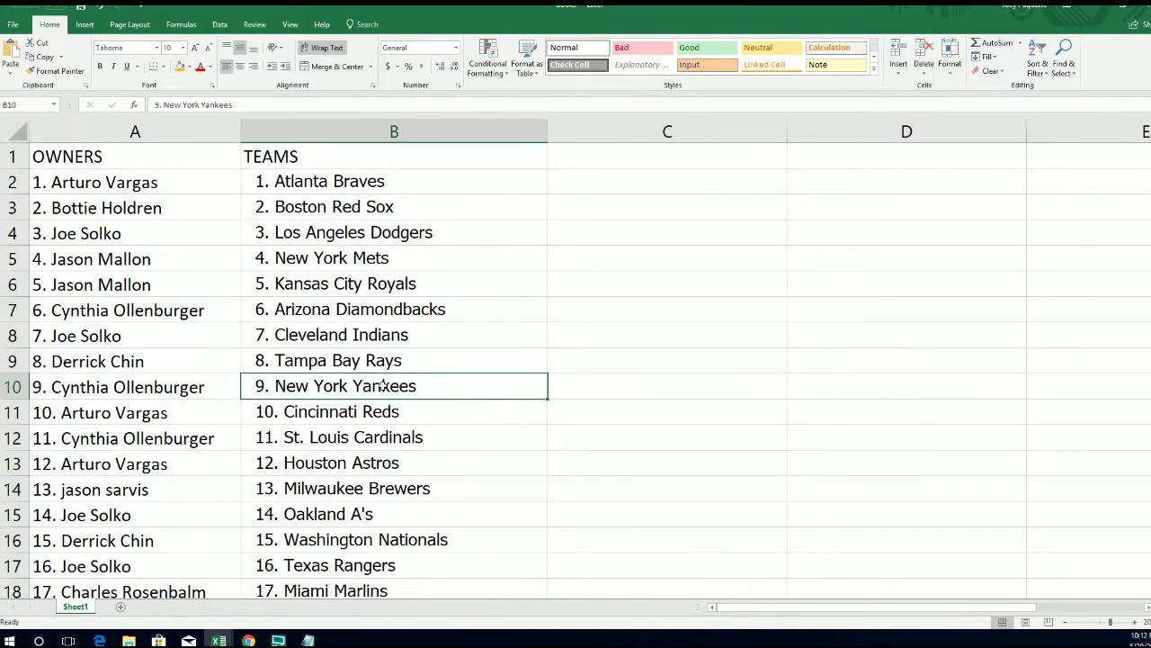
{"action": "left_click", "coordinate": [473, 463]}
{"action": "scroll", "coordinate": [485, 468], "scroll_direction": "down", "scroll_amount": 1}
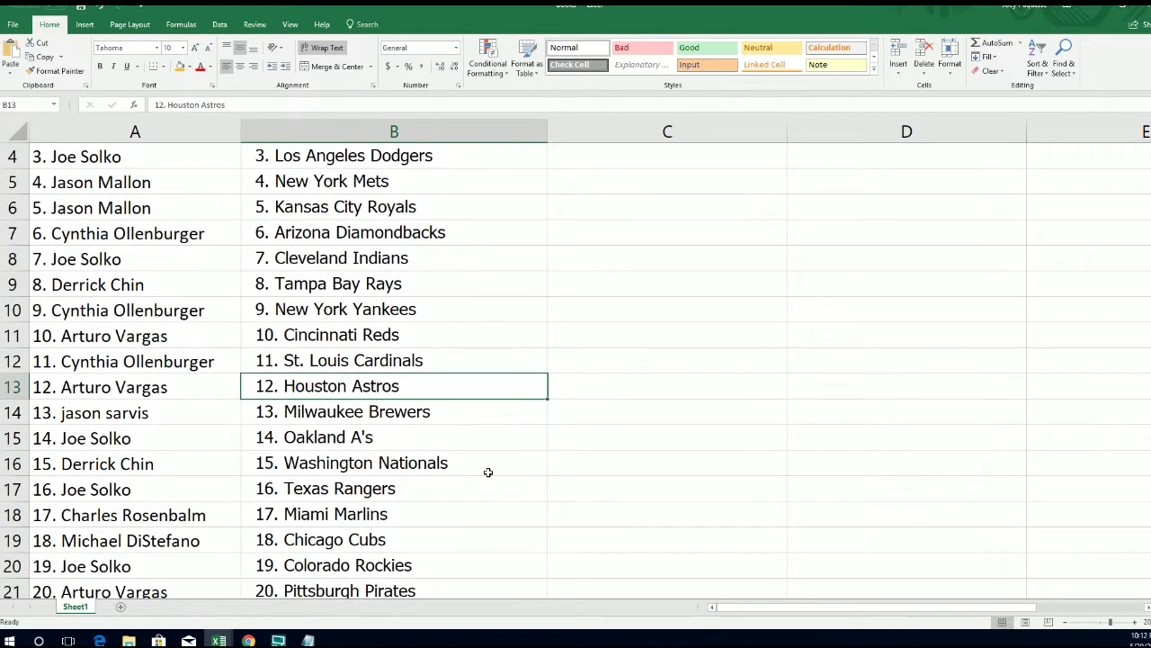
{"action": "scroll", "coordinate": [487, 472], "scroll_direction": "down", "scroll_amount": 1}
{"action": "scroll", "coordinate": [489, 473], "scroll_direction": "down", "scroll_amount": 1}
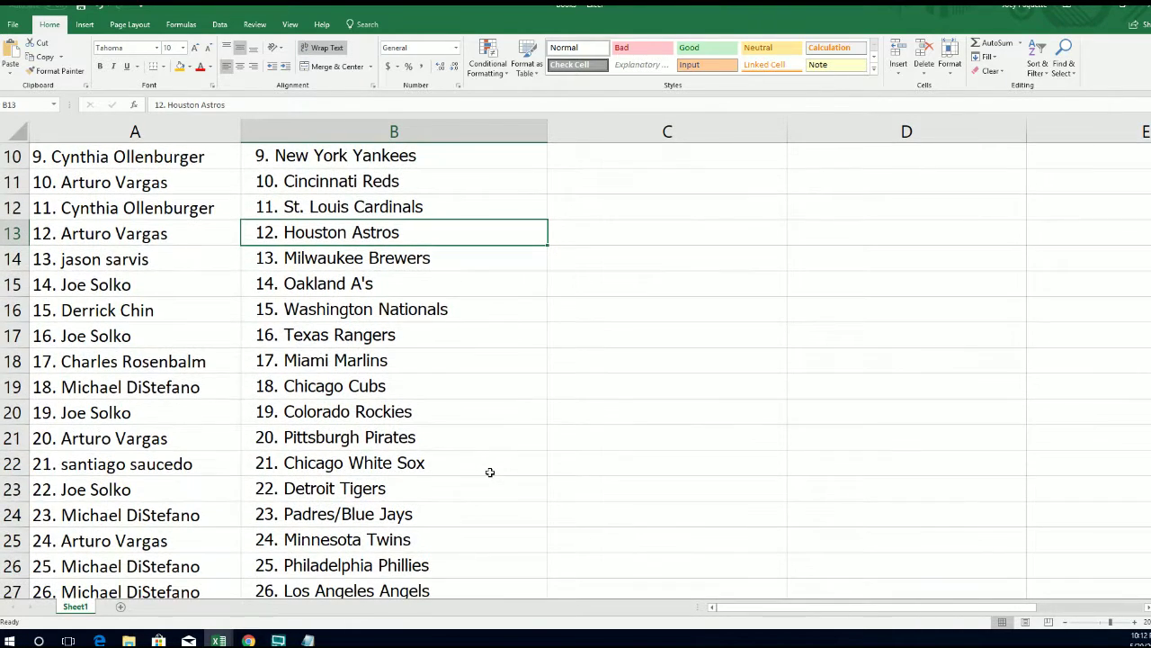
{"action": "scroll", "coordinate": [491, 471], "scroll_direction": "down", "scroll_amount": 2}
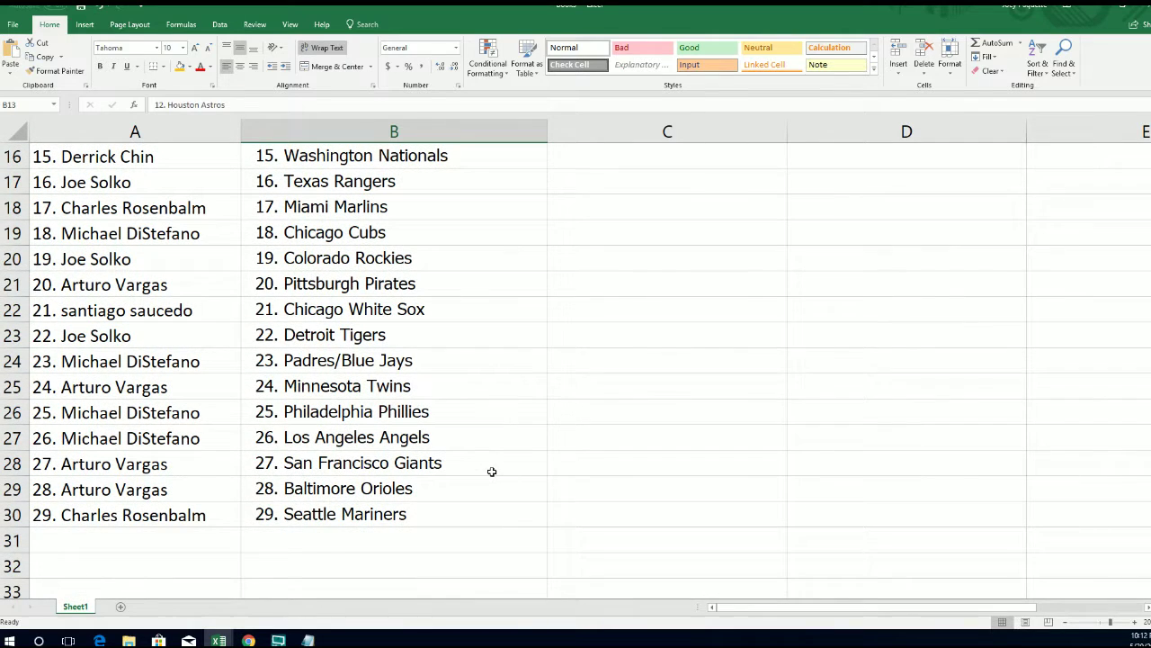
{"action": "left_click", "coordinate": [481, 434]}
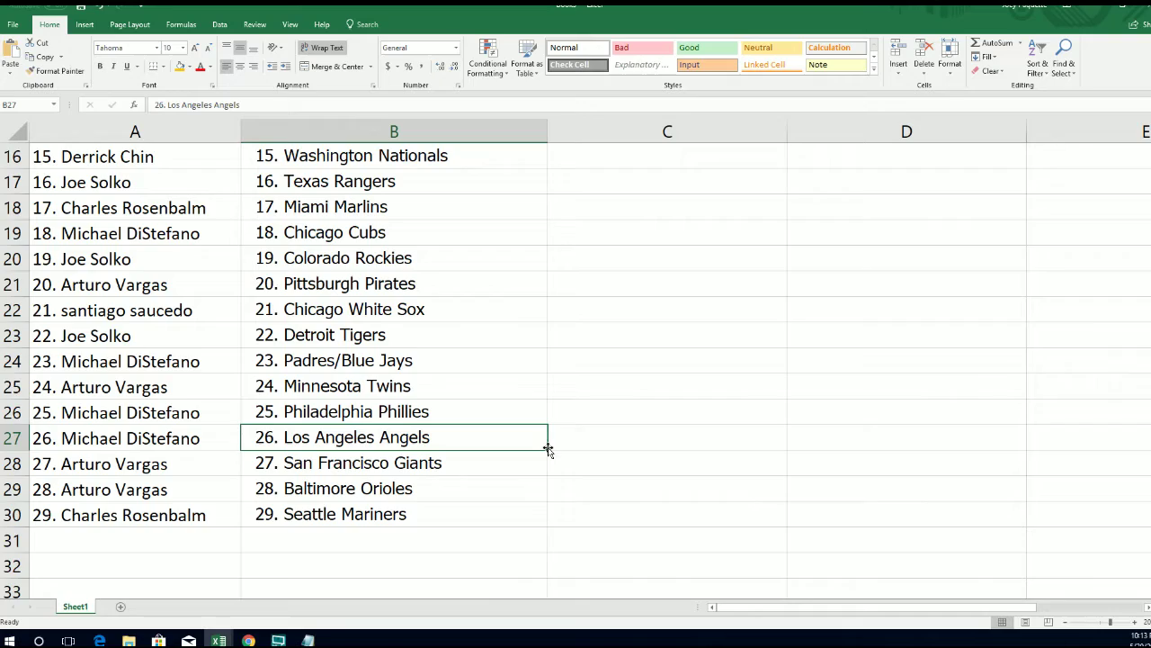
{"action": "scroll", "coordinate": [548, 450], "scroll_direction": "up", "scroll_amount": 5}
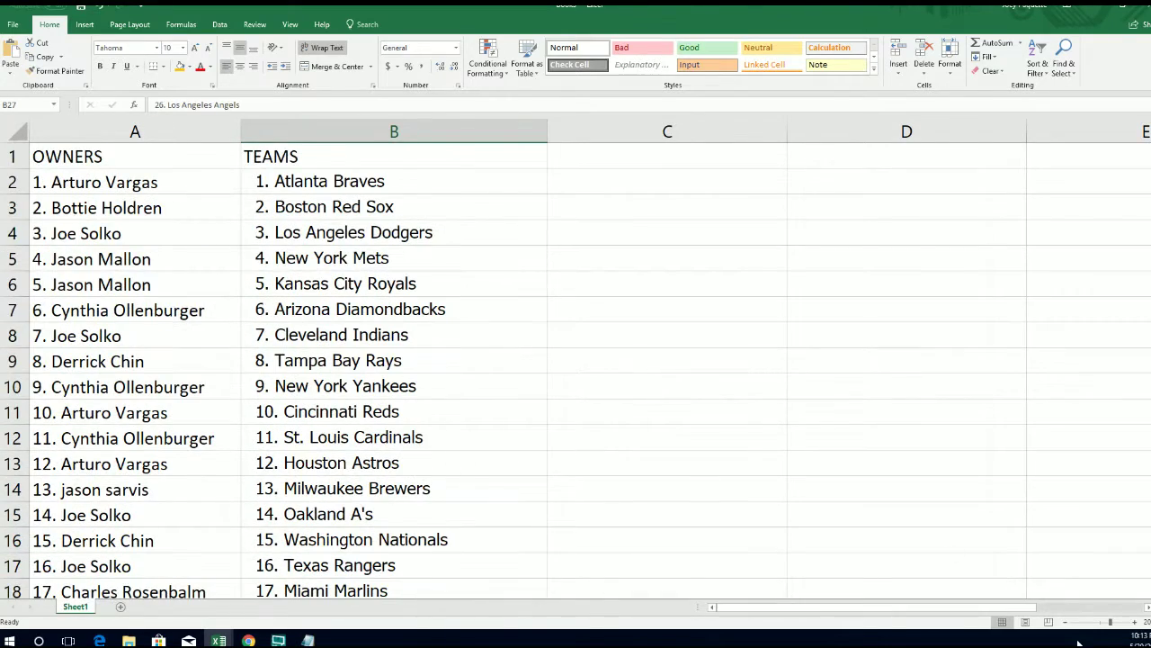
Step: Zoom the sheet back to 100% so all 29 owner–team pairings are visible
{"action": "left_click", "coordinate": [1101, 622]}
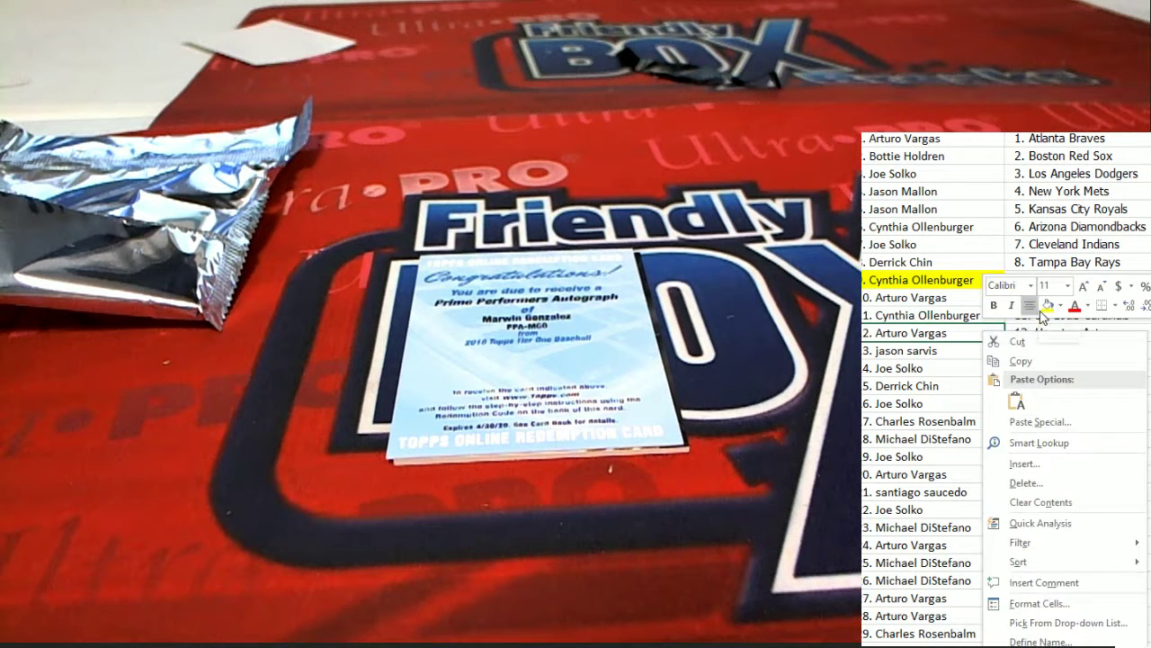
Step: Fill the owner cell beside Houston Astros with yellow
{"action": "left_click", "coordinate": [1047, 306]}
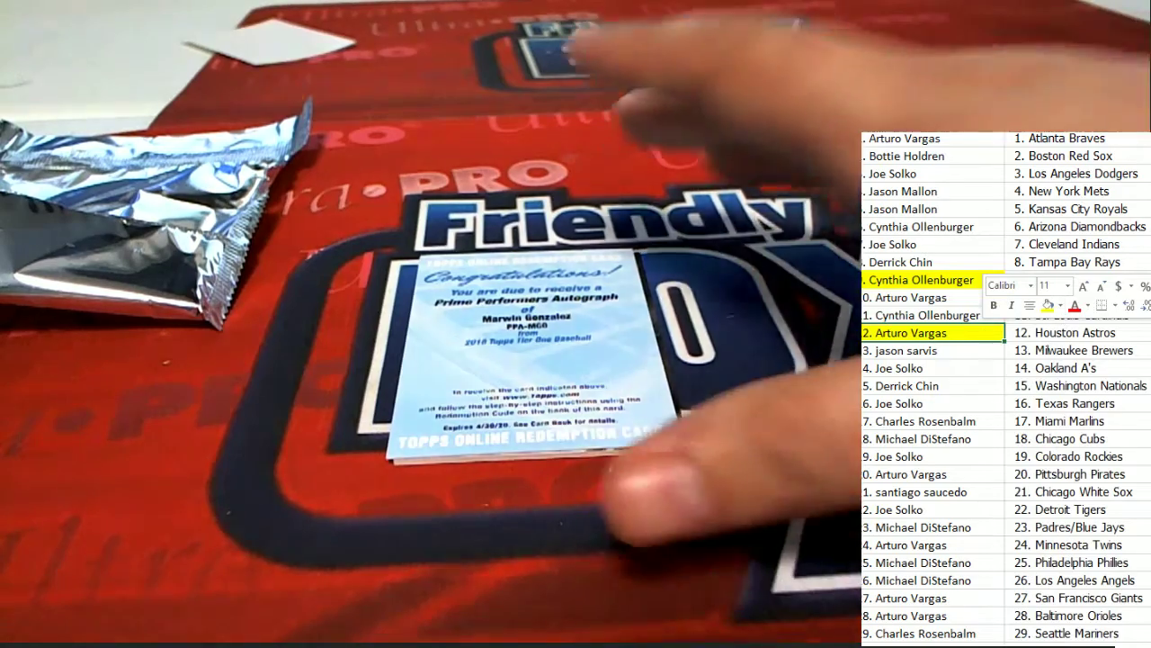